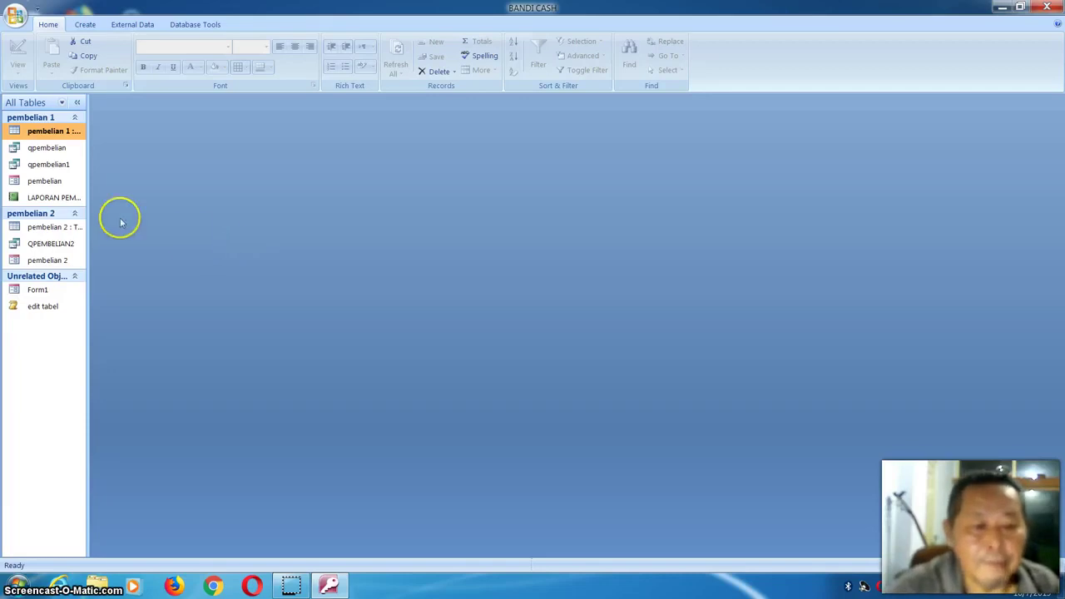
# Open the LAPORAN PEMBELIAN report from the Navigation Pane and bring up its view menu on the header.
pyautogui.click(73, 198)
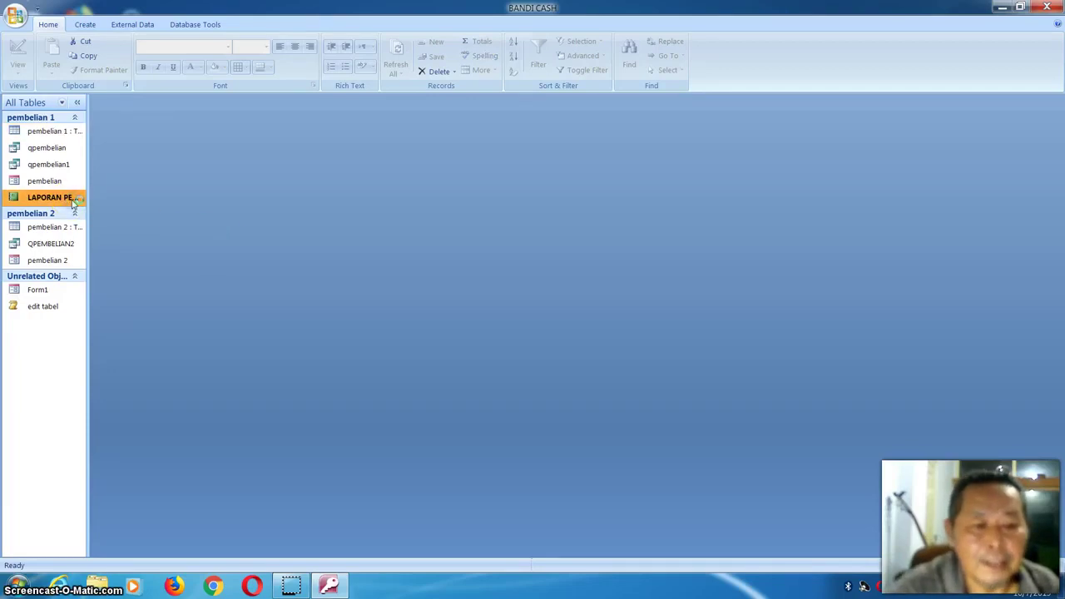
pyautogui.doubleClick(72, 198)
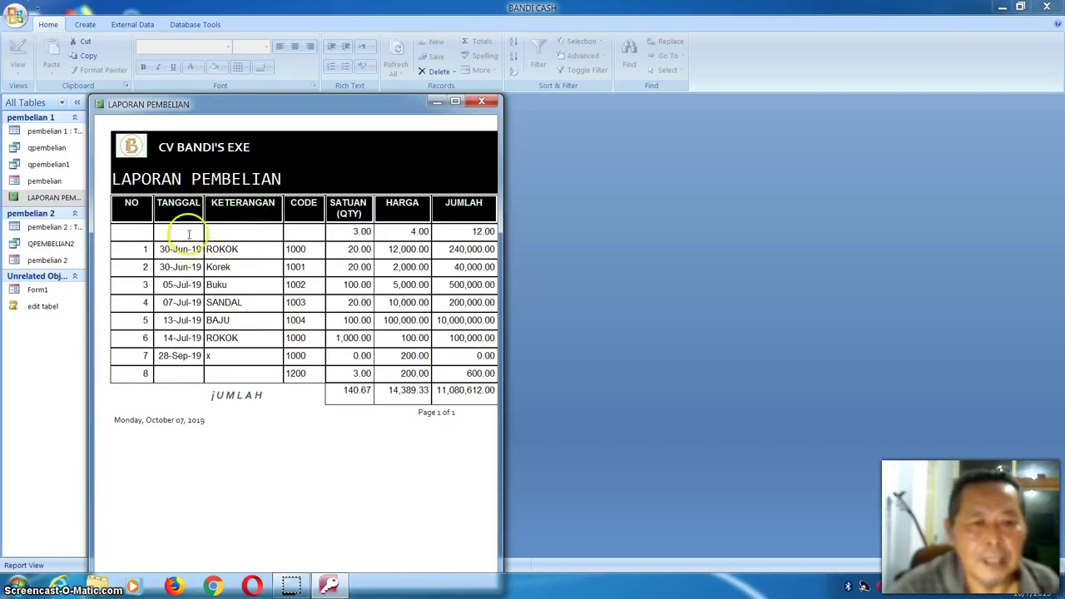
pyautogui.click(278, 150)
pyautogui.rightClick(279, 149)
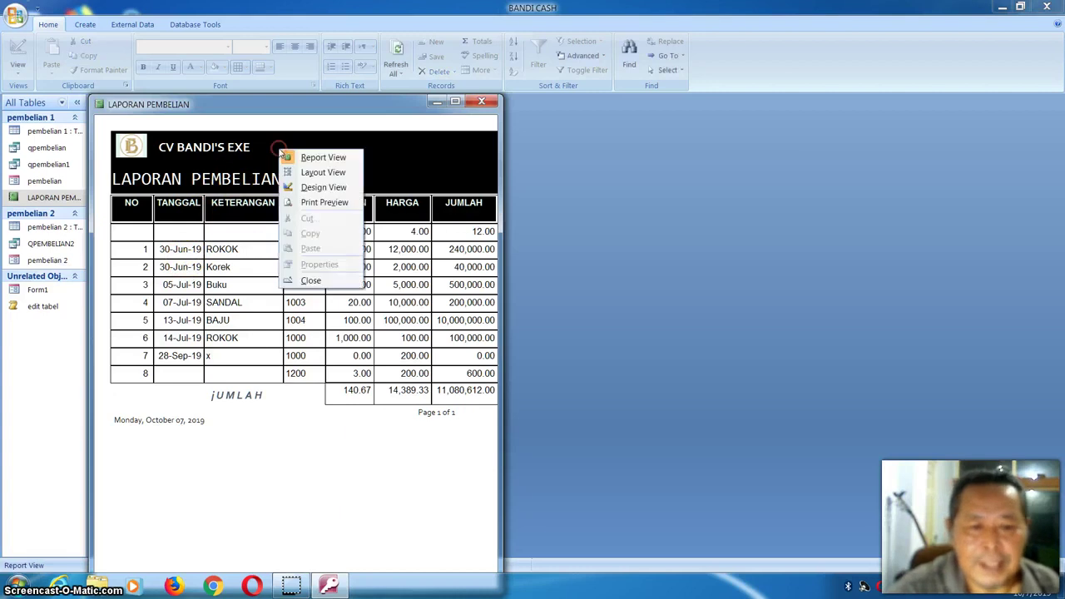
# Switch LAPORAN PEMBELIAN to Design View and select its Report Header section for a fill colour.
pyautogui.click(323, 187)
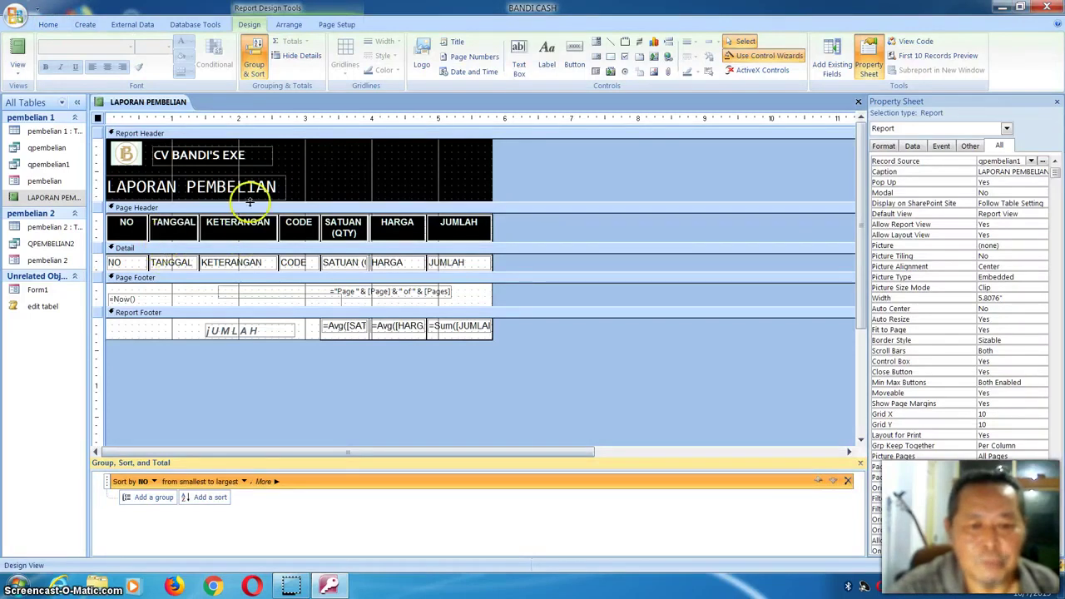
pyautogui.click(325, 184)
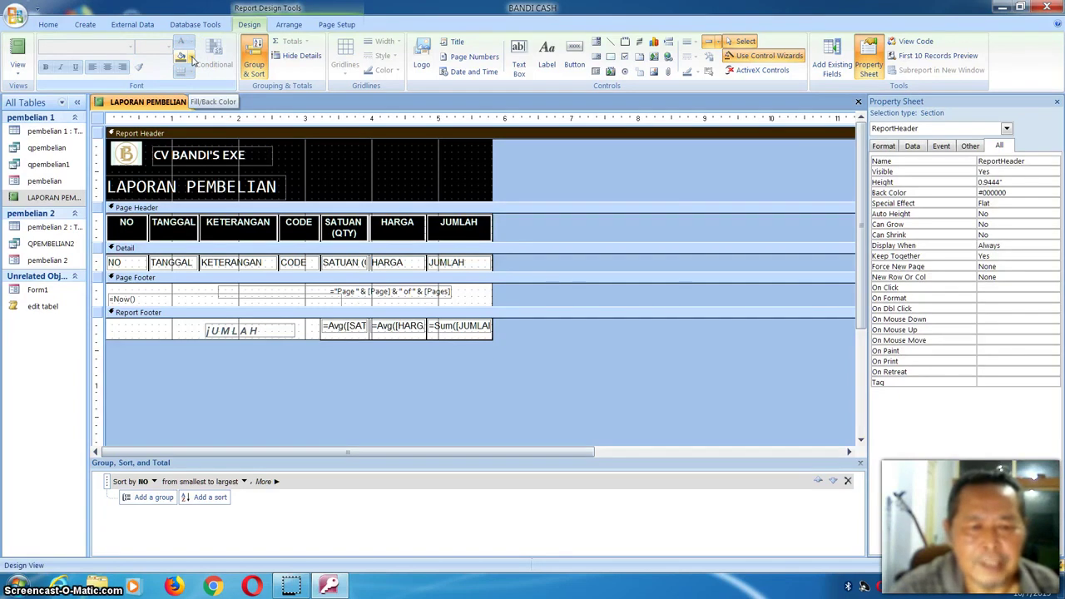
pyautogui.click(191, 59)
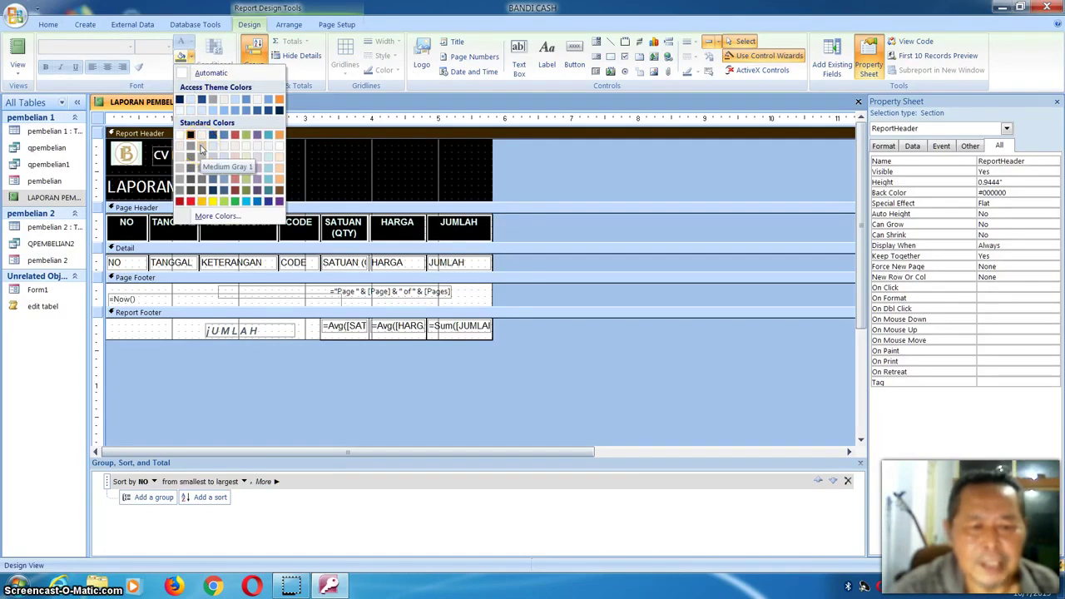
# Fill the report header with Medium Gray 1 and select both title labels.
pyautogui.click(201, 148)
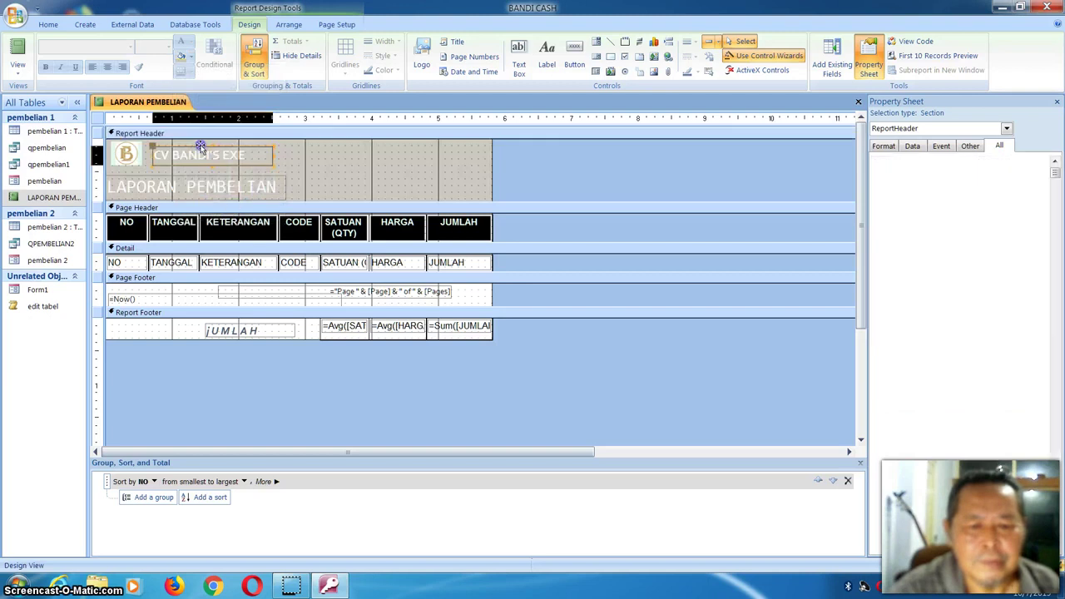
pyautogui.click(200, 154)
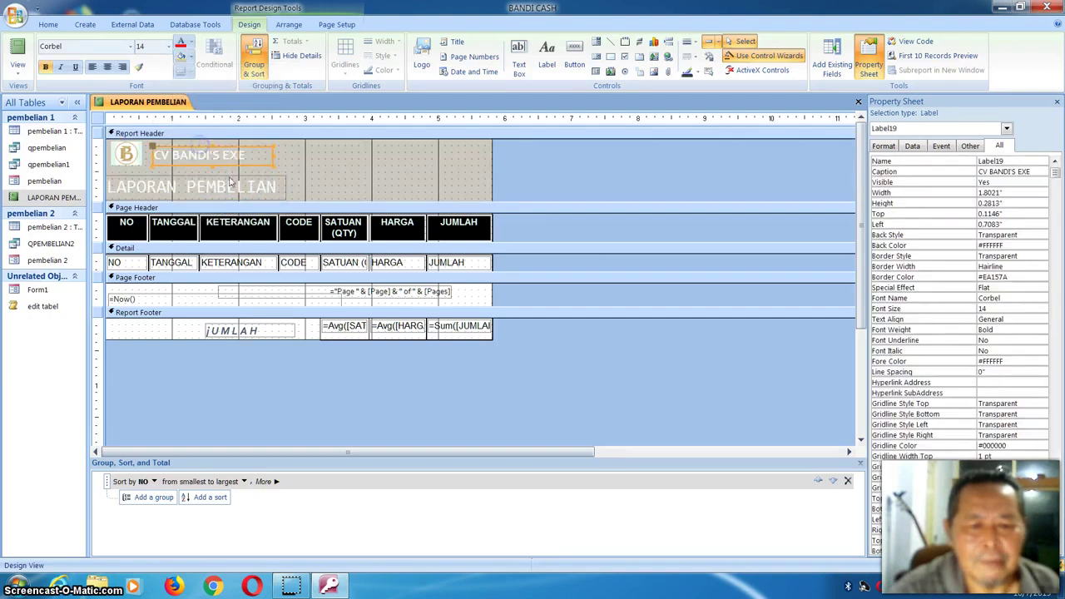
pyautogui.click(310, 155)
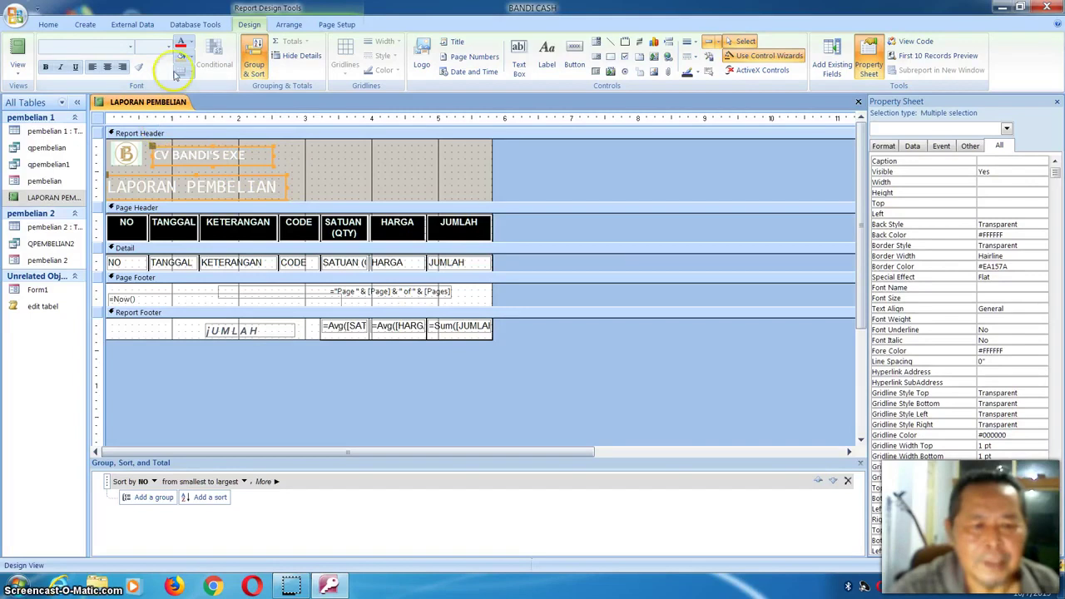
# Make the CV BANDI'S EXE and LAPORAN PEMBELIAN titles black, bold and italic.
pyautogui.click(191, 44)
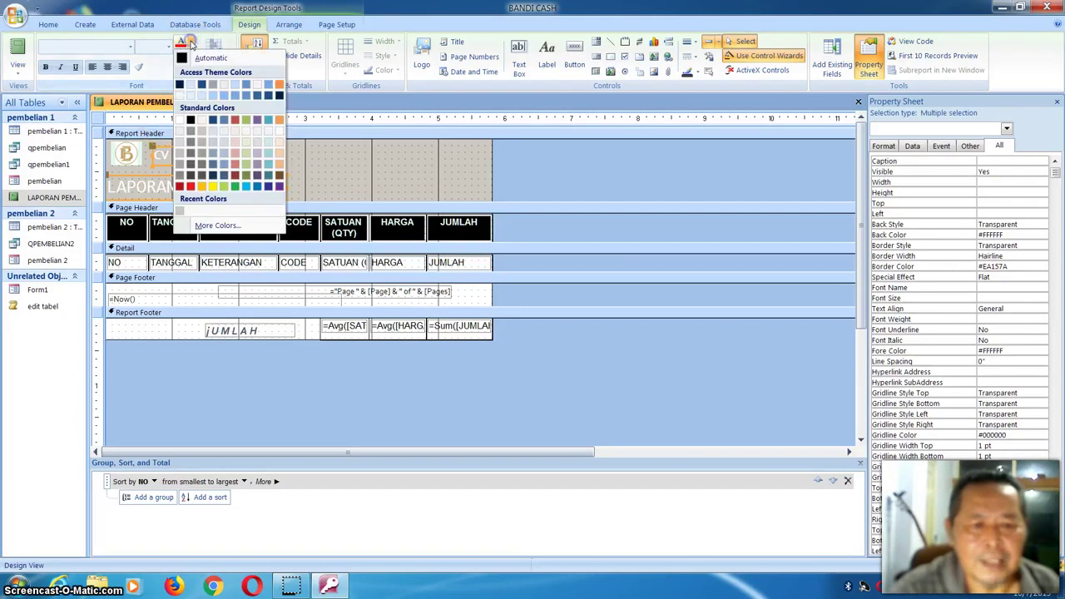
pyautogui.click(180, 86)
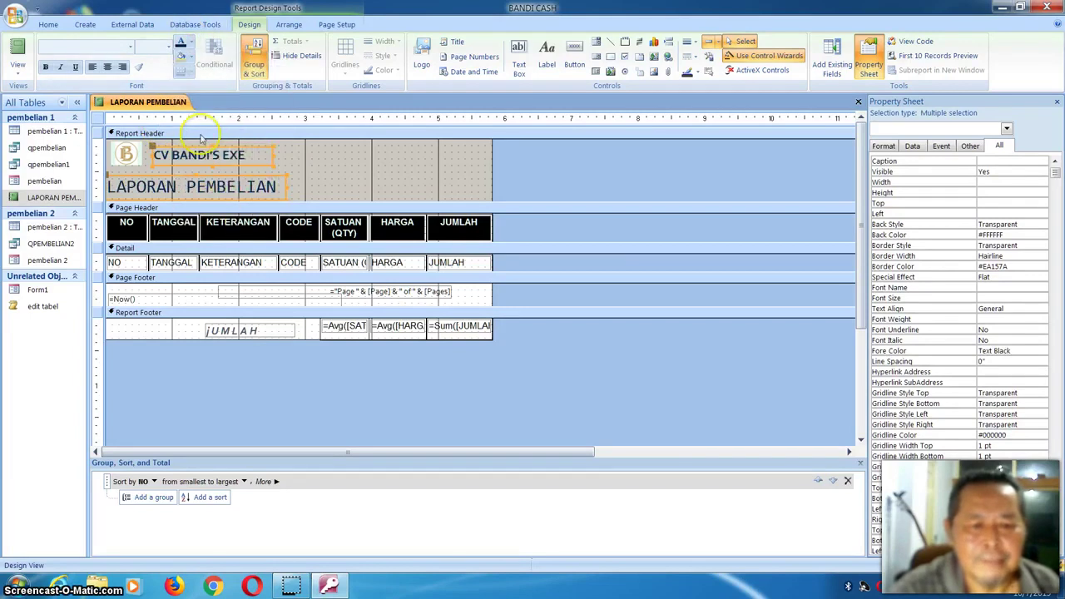
pyautogui.click(45, 67)
pyautogui.click(46, 69)
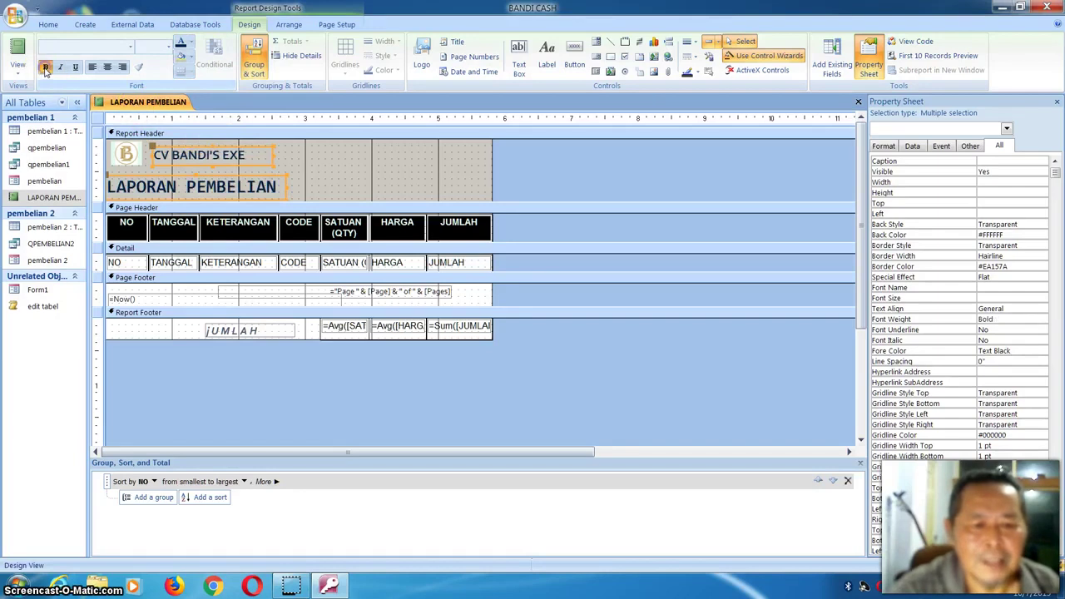
pyautogui.click(59, 70)
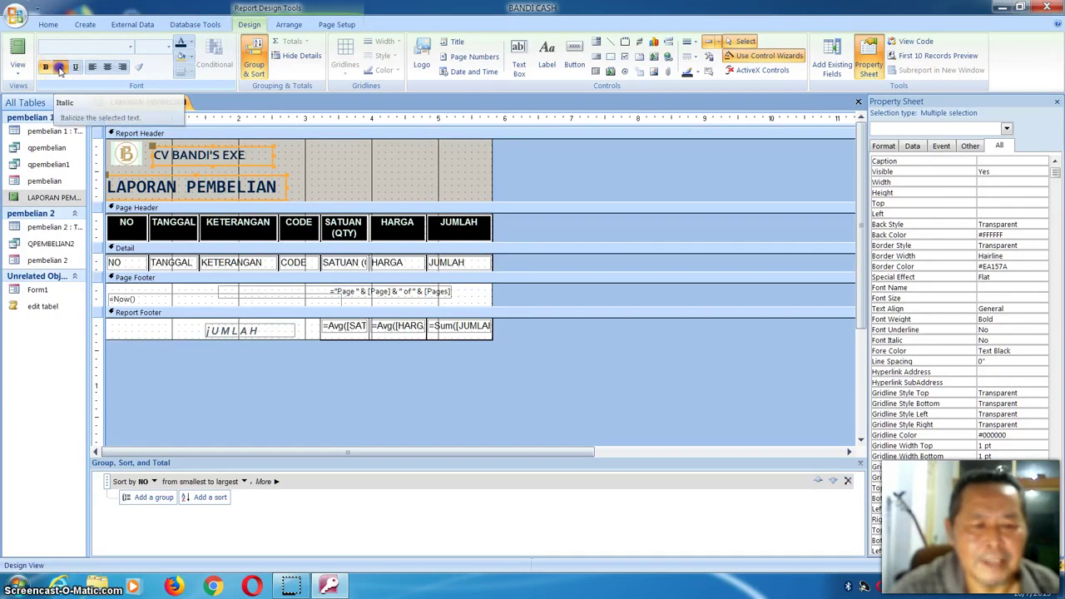
pyautogui.click(309, 155)
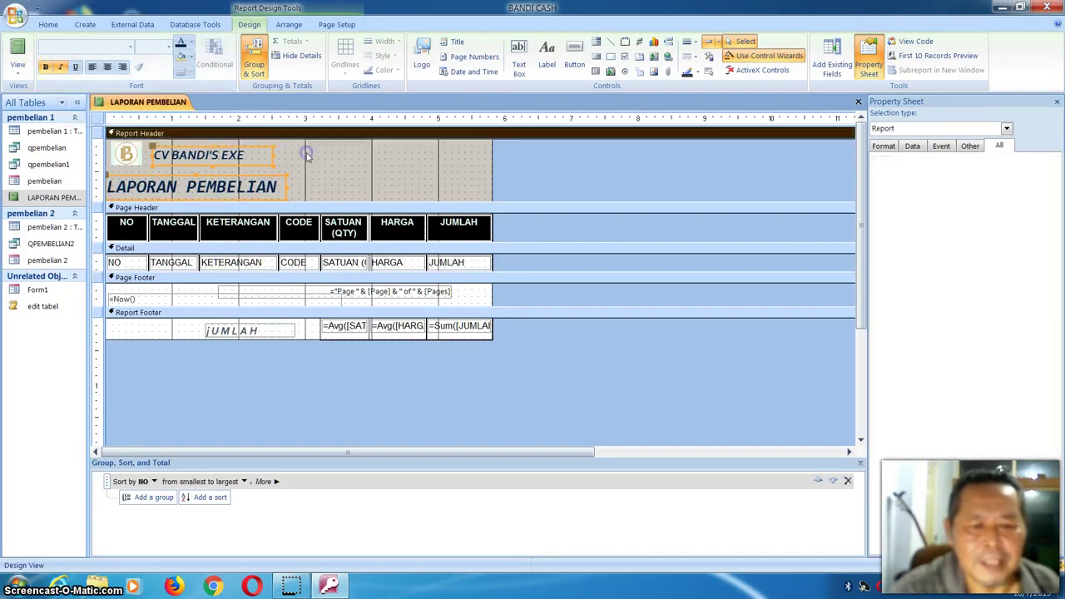
# Select only the LAPORAN PEMBELIAN title label and underline it.
pyautogui.click(268, 181)
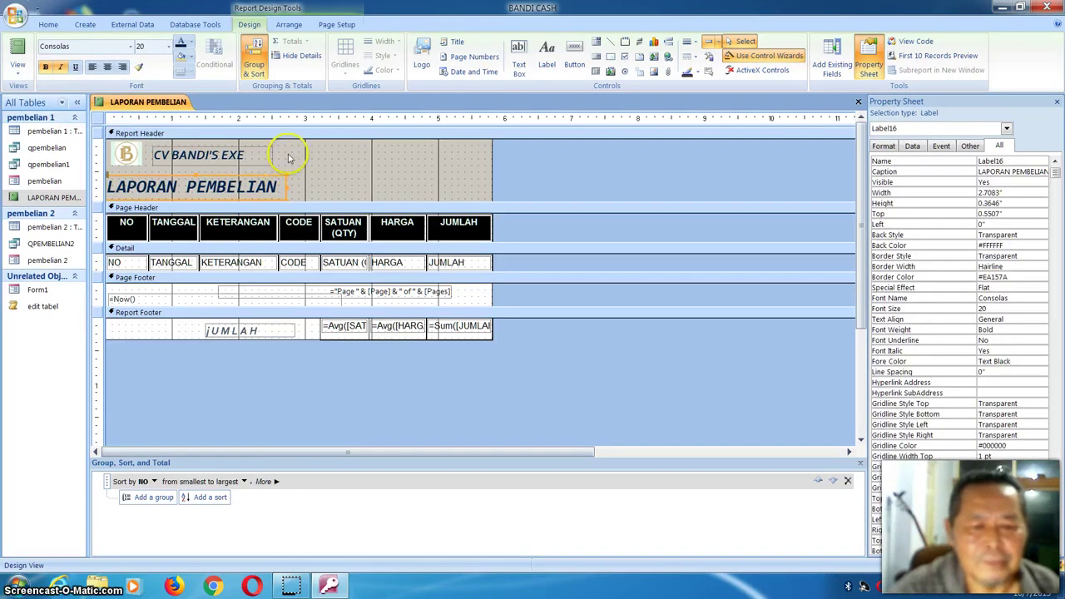
pyautogui.moveTo(289, 158); pyautogui.dragTo(260, 186)
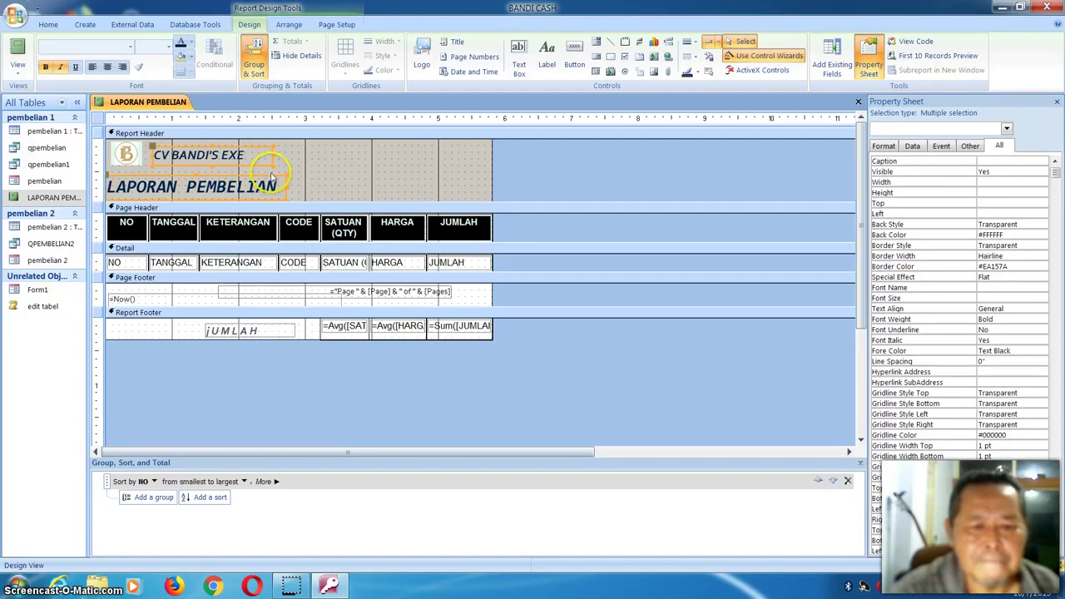
pyautogui.click(304, 169)
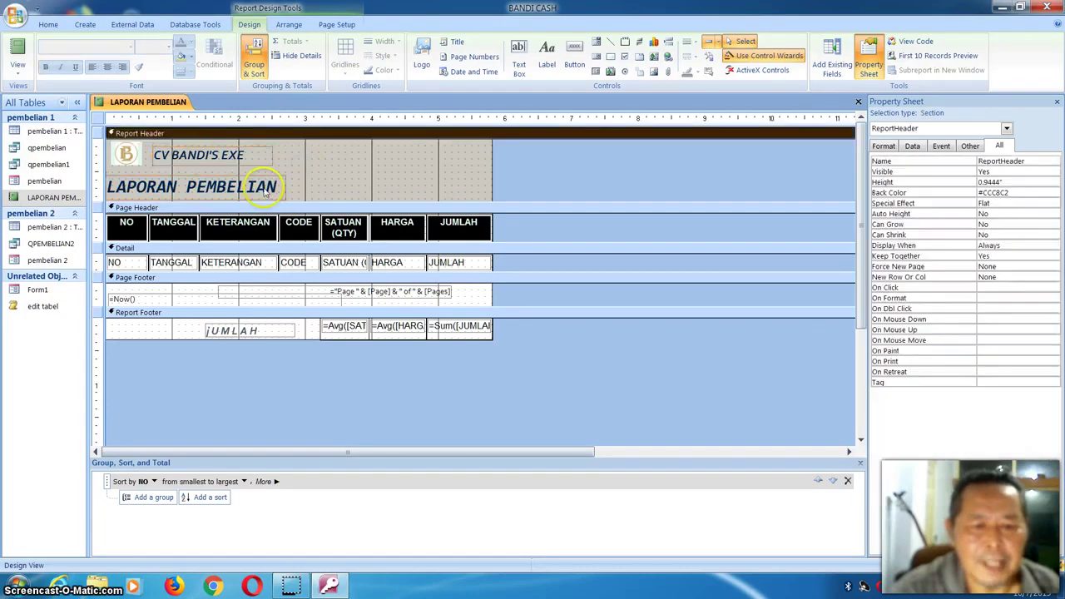
pyautogui.click(276, 188)
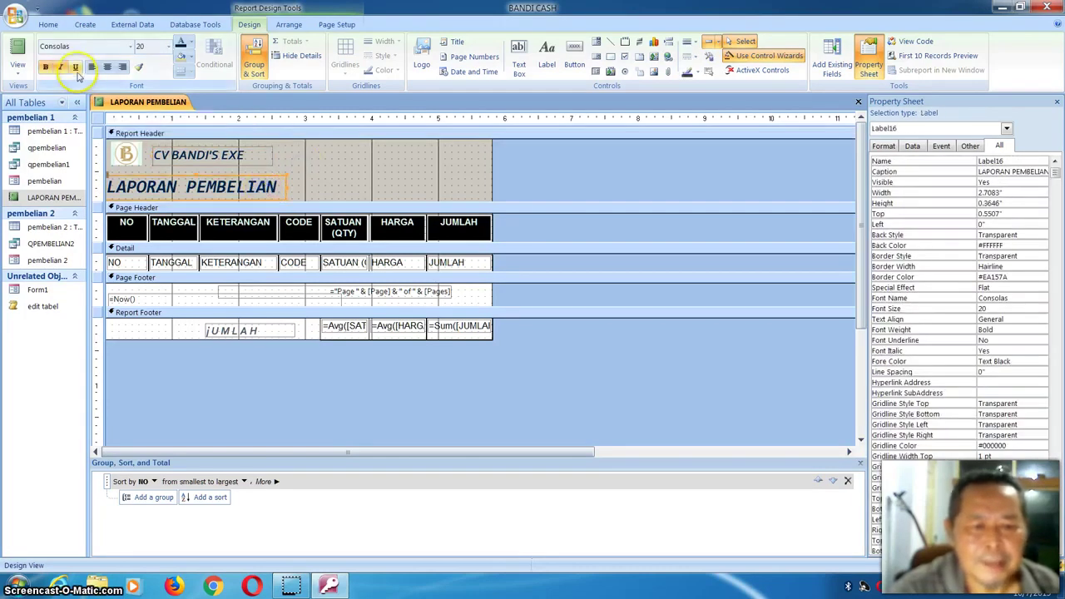
pyautogui.click(75, 67)
pyautogui.click(268, 172)
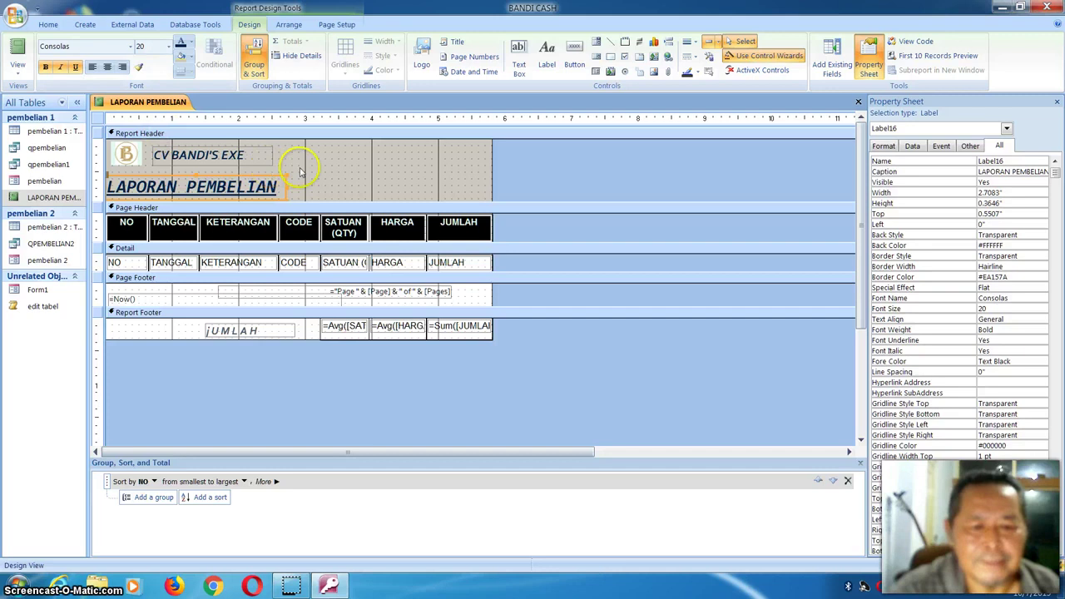
pyautogui.click(301, 170)
pyautogui.click(131, 230)
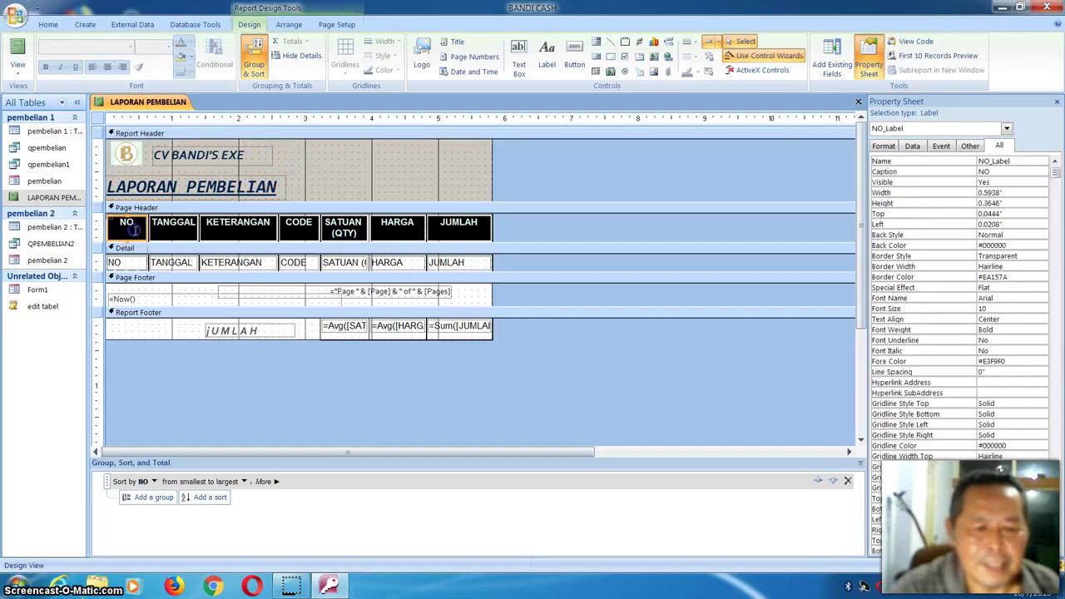
pyautogui.click(112, 227)
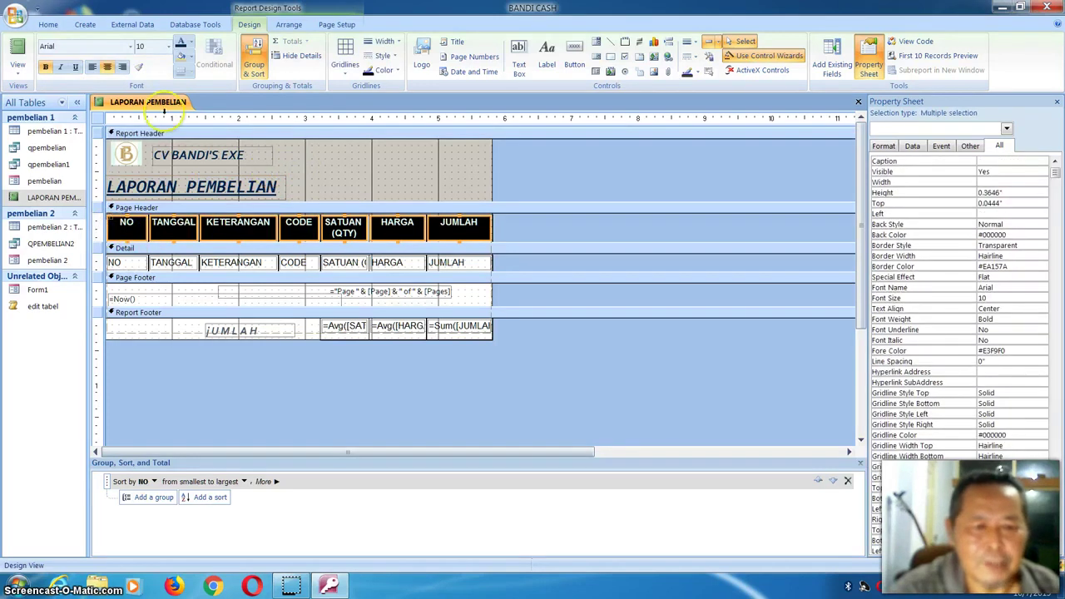
pyautogui.click(190, 57)
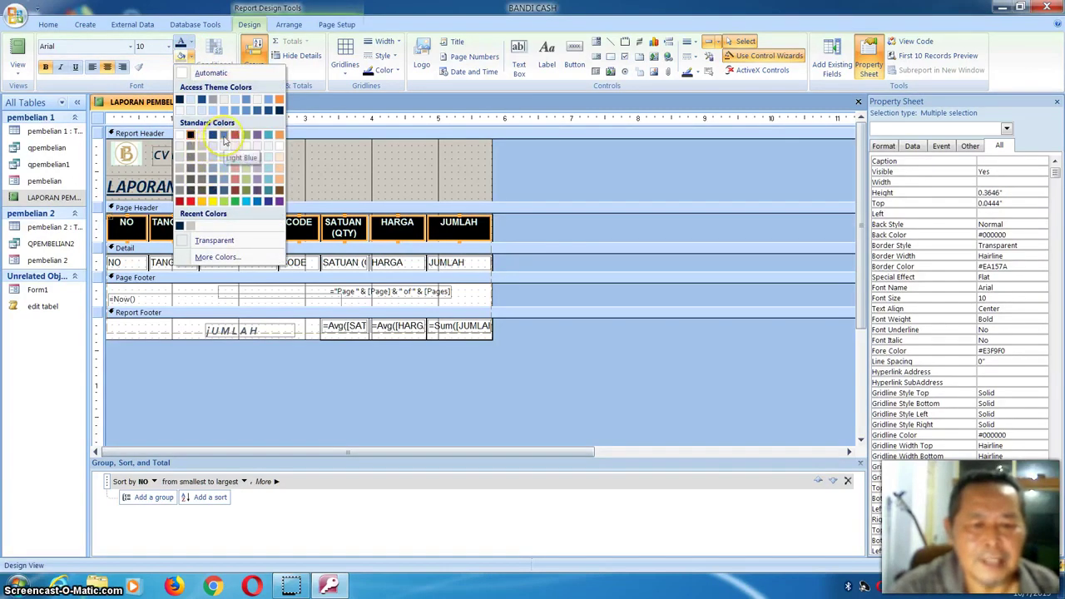
pyautogui.click(180, 136)
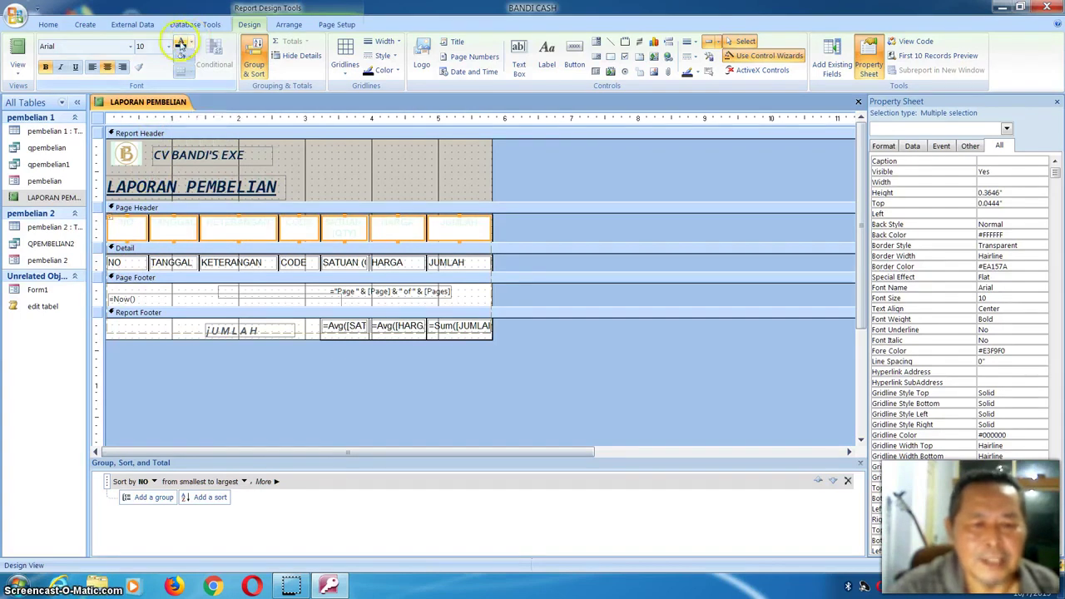
pyautogui.click(182, 46)
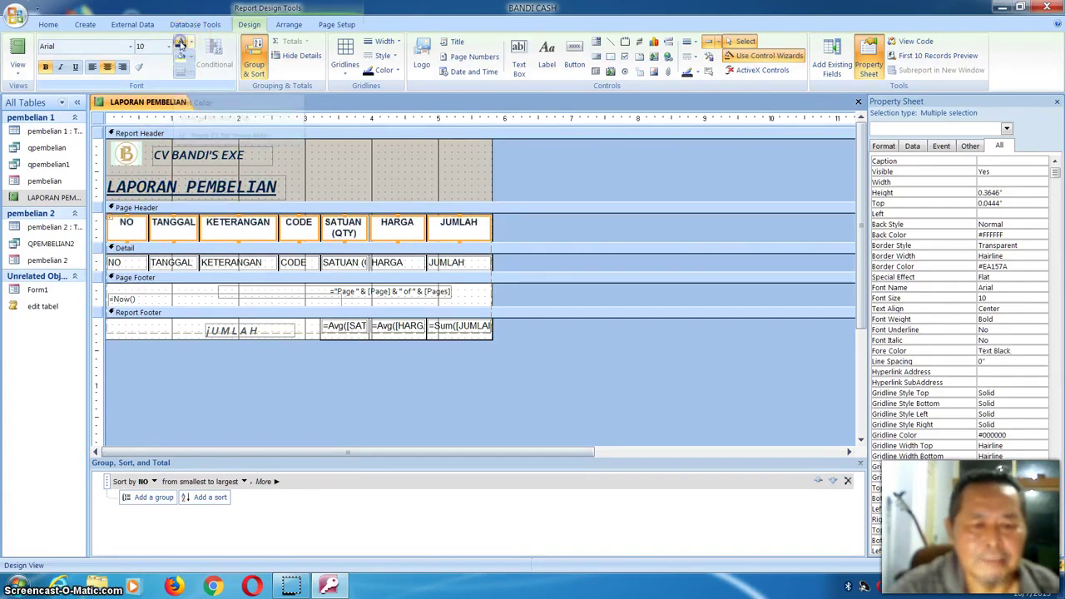
pyautogui.click(242, 233)
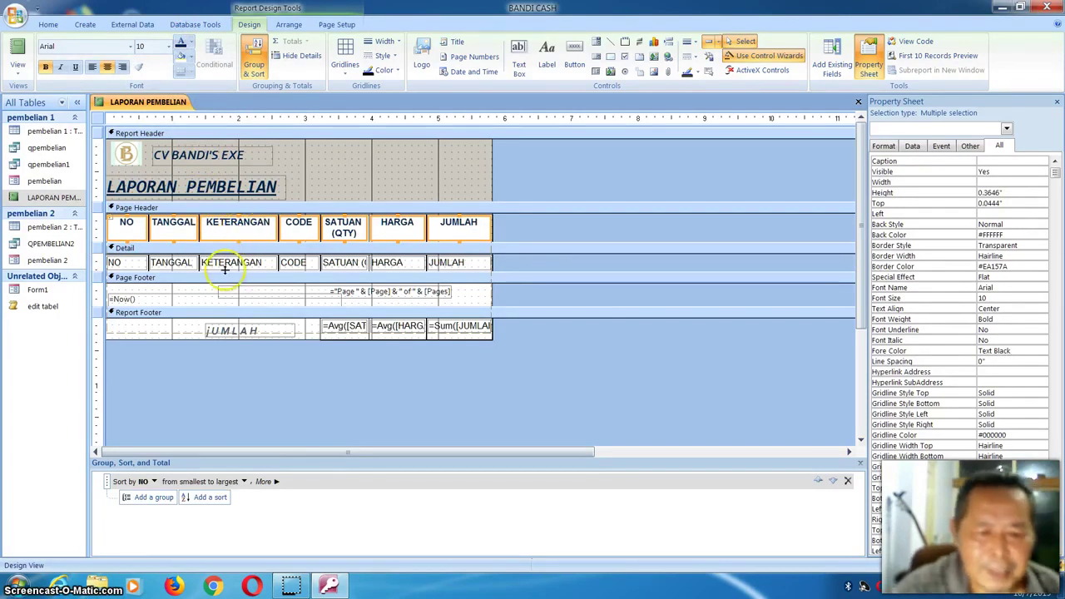
pyautogui.click(171, 271)
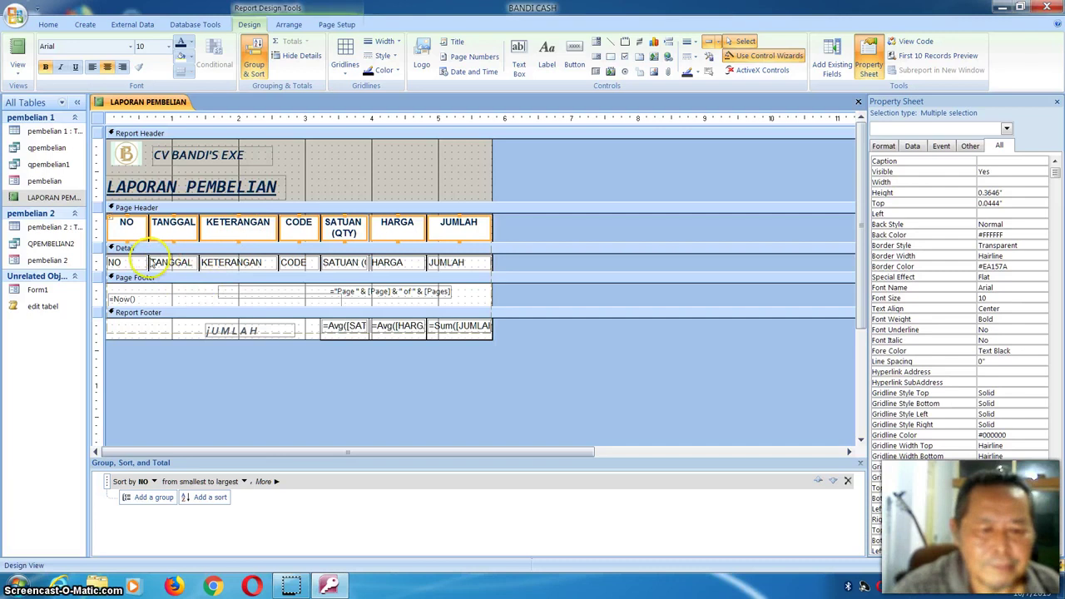
pyautogui.click(140, 248)
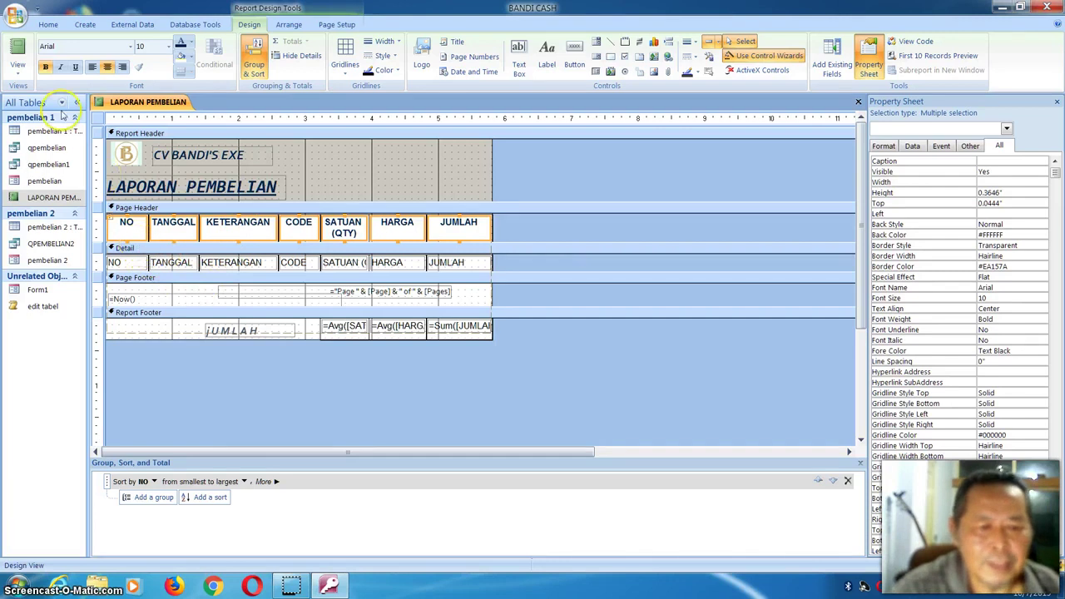
pyautogui.click(16, 50)
pyautogui.click(17, 50)
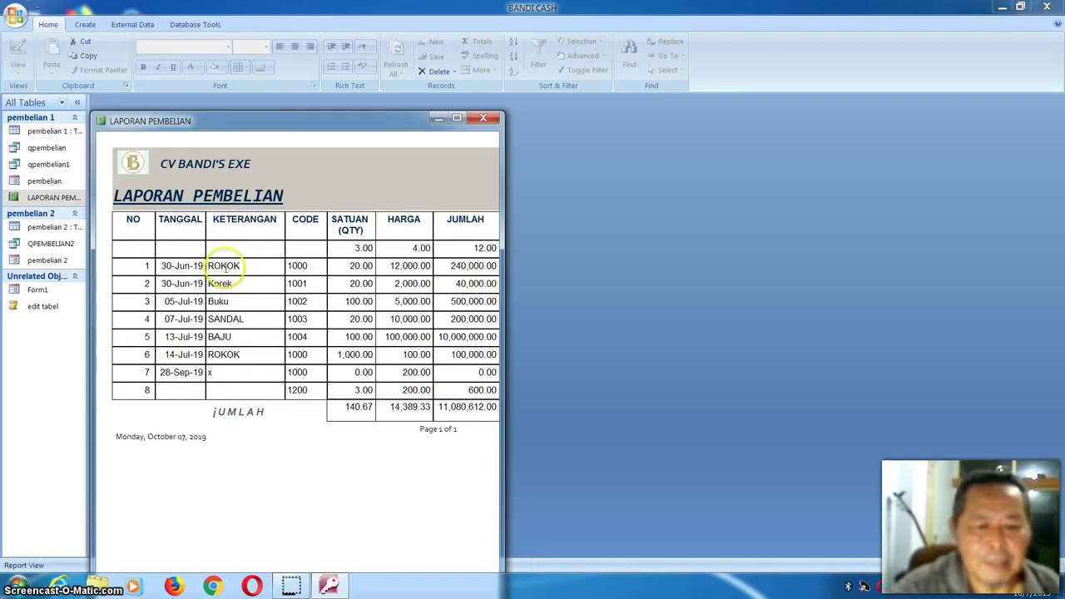
pyautogui.rightClick(289, 170)
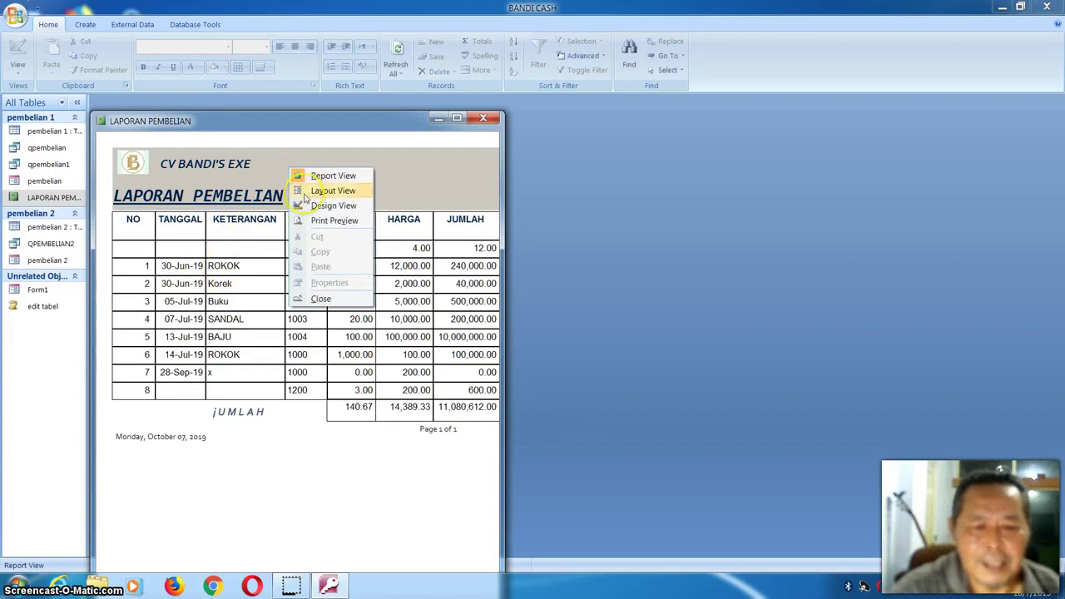
pyautogui.click(308, 207)
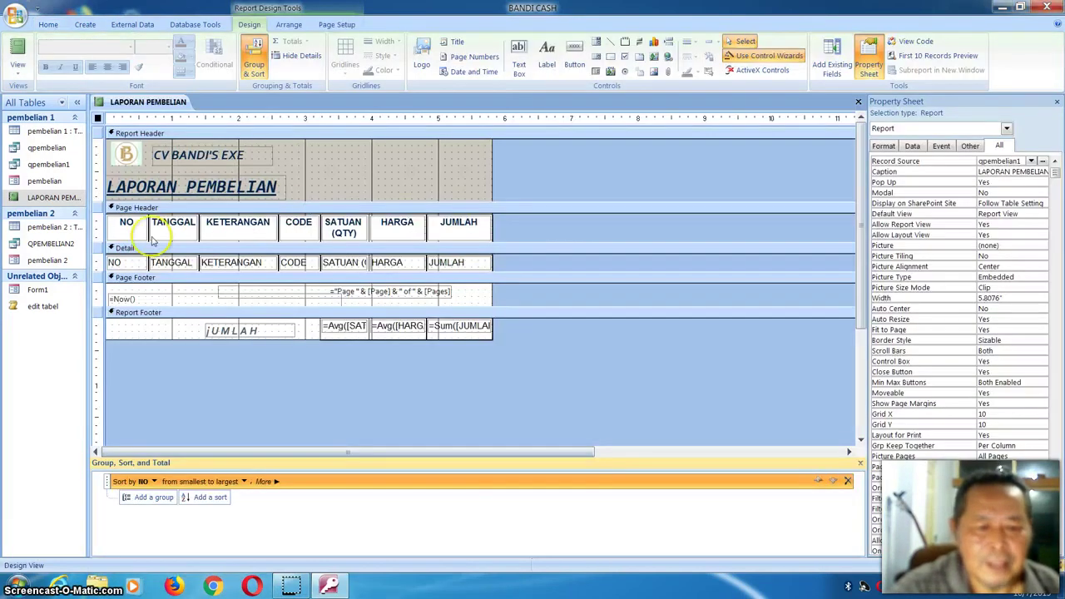
# Select all the column heading labels and apply Both gridlines.
pyautogui.click(123, 226)
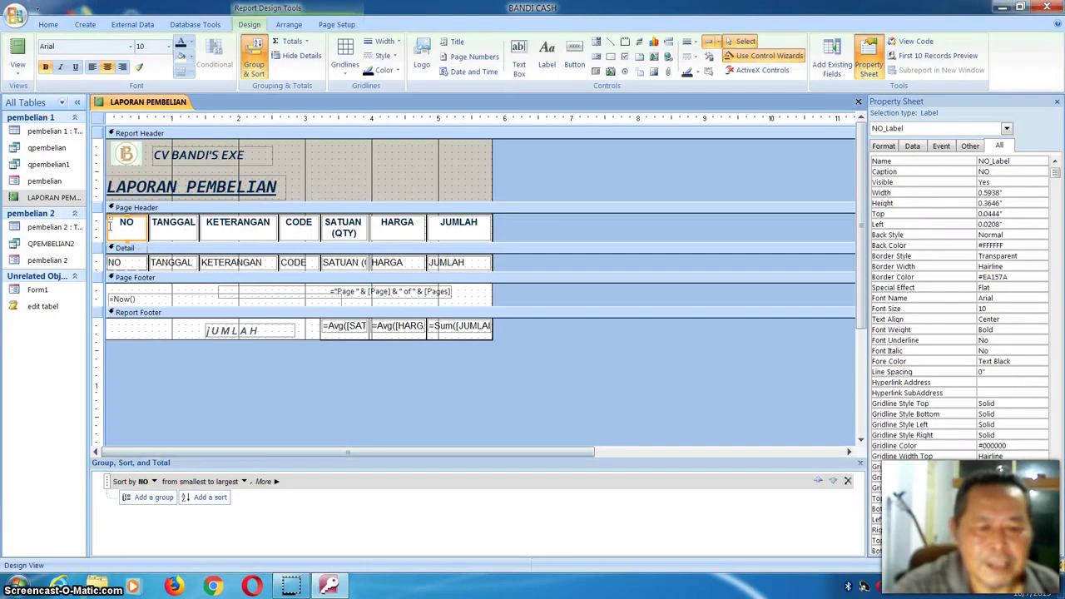
pyautogui.click(107, 224)
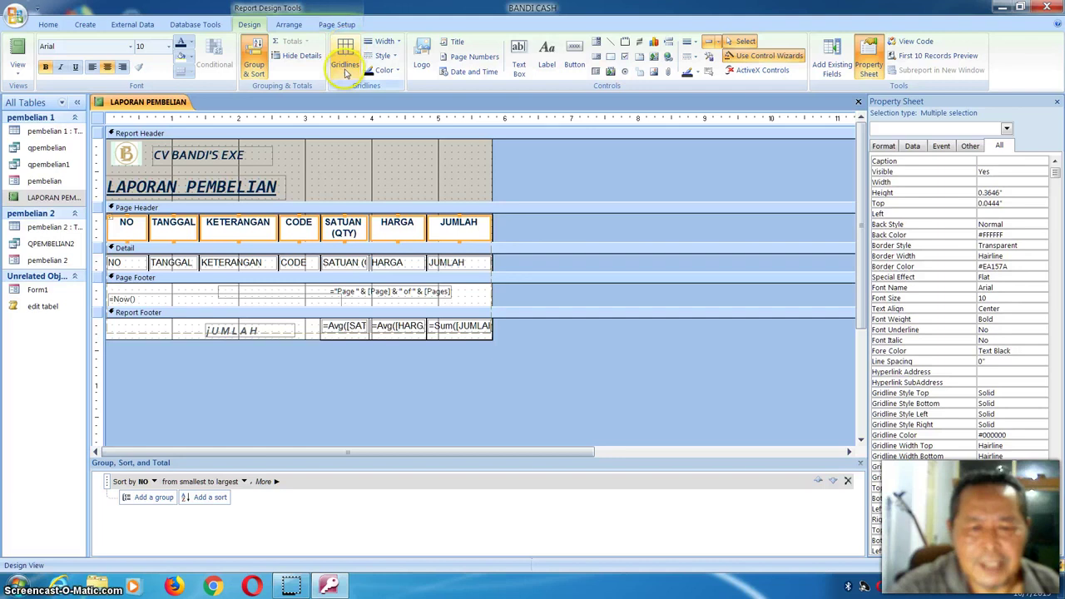
pyautogui.click(348, 119)
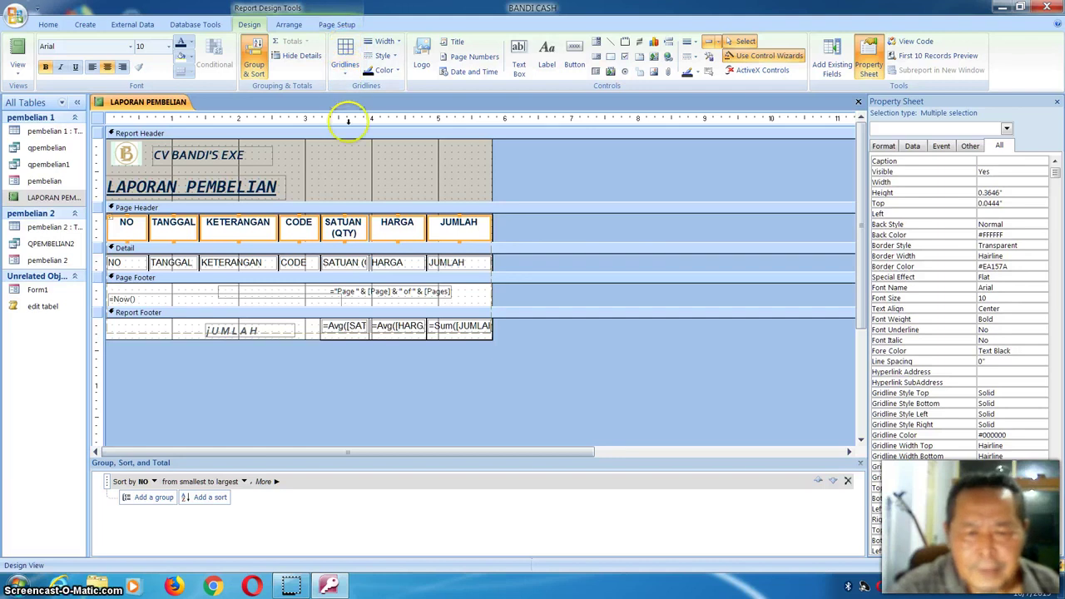
pyautogui.click(346, 75)
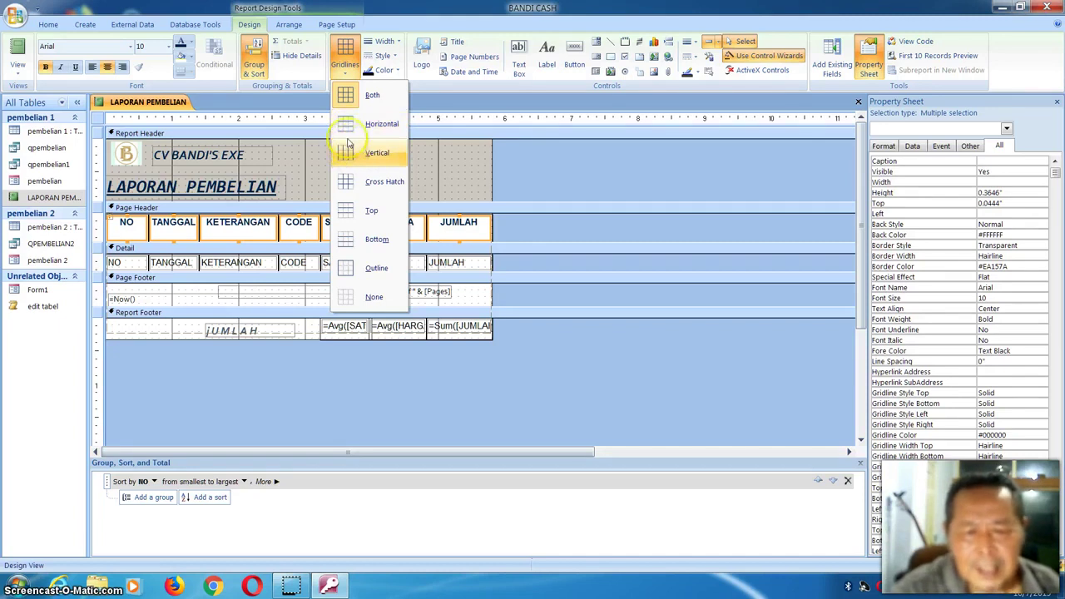
pyautogui.click(348, 97)
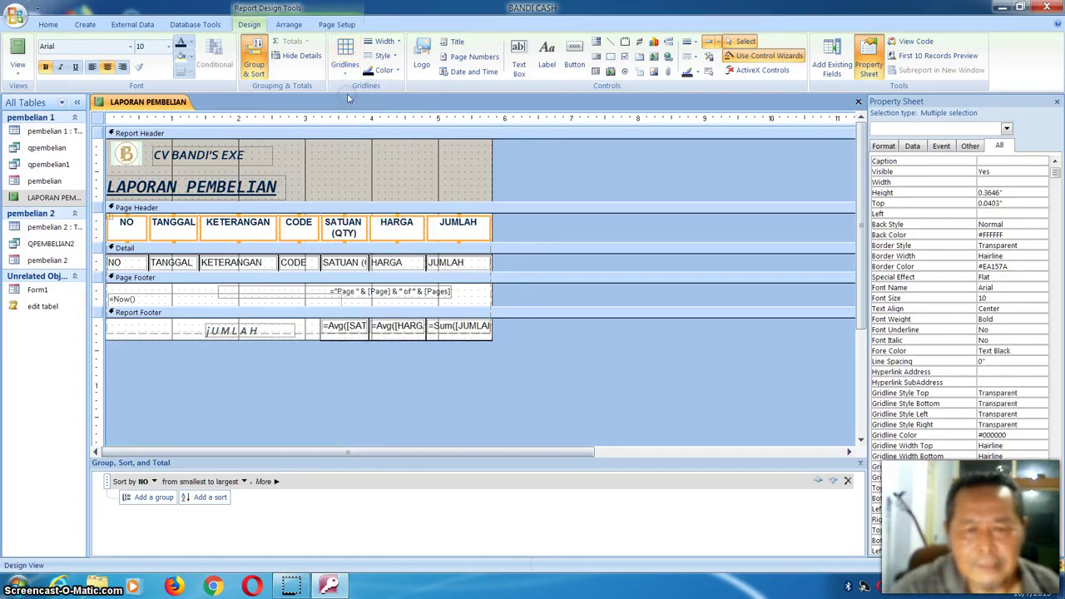
# Set the gridline width to 3 pt.
pyautogui.click(400, 42)
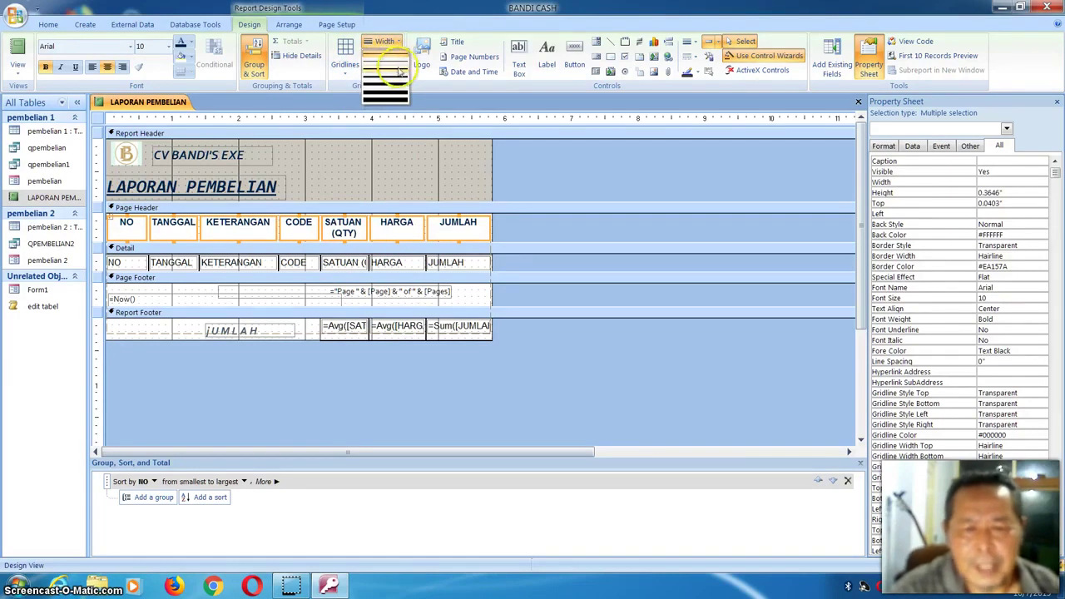
pyautogui.click(399, 78)
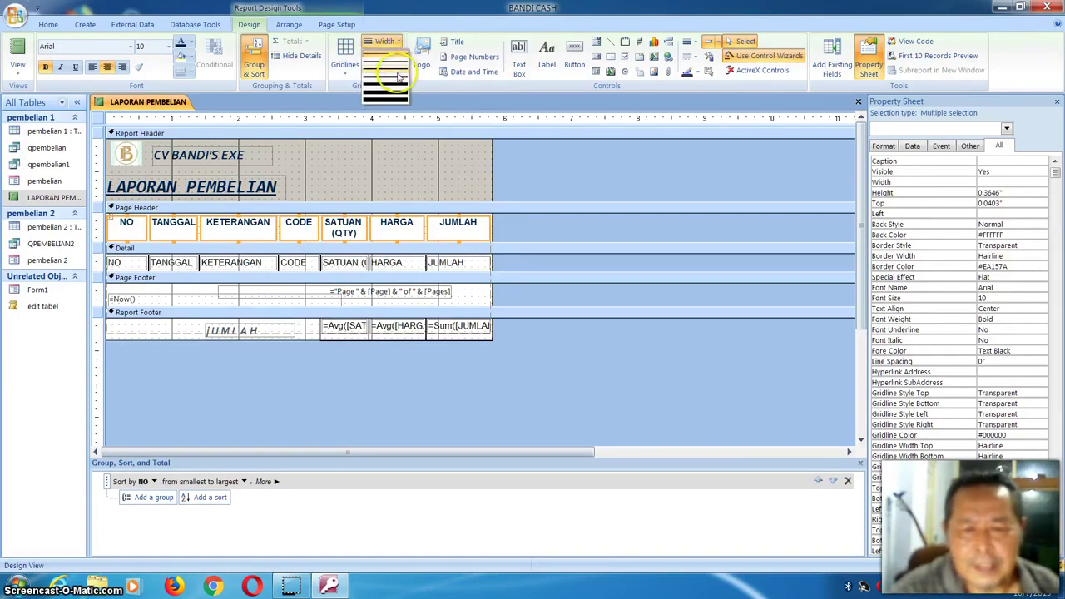
pyautogui.click(389, 160)
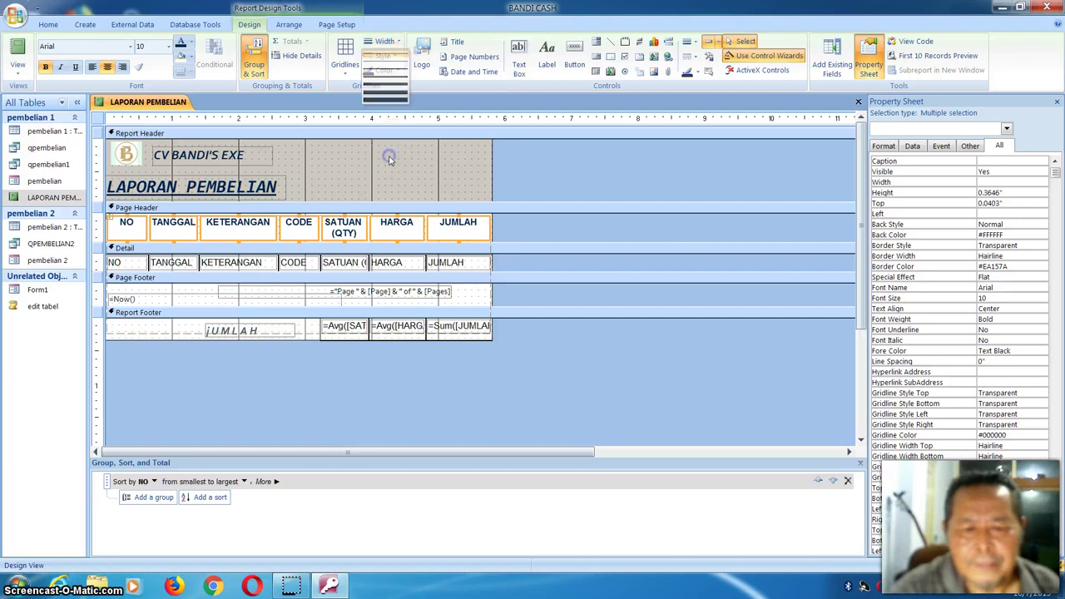
pyautogui.click(398, 42)
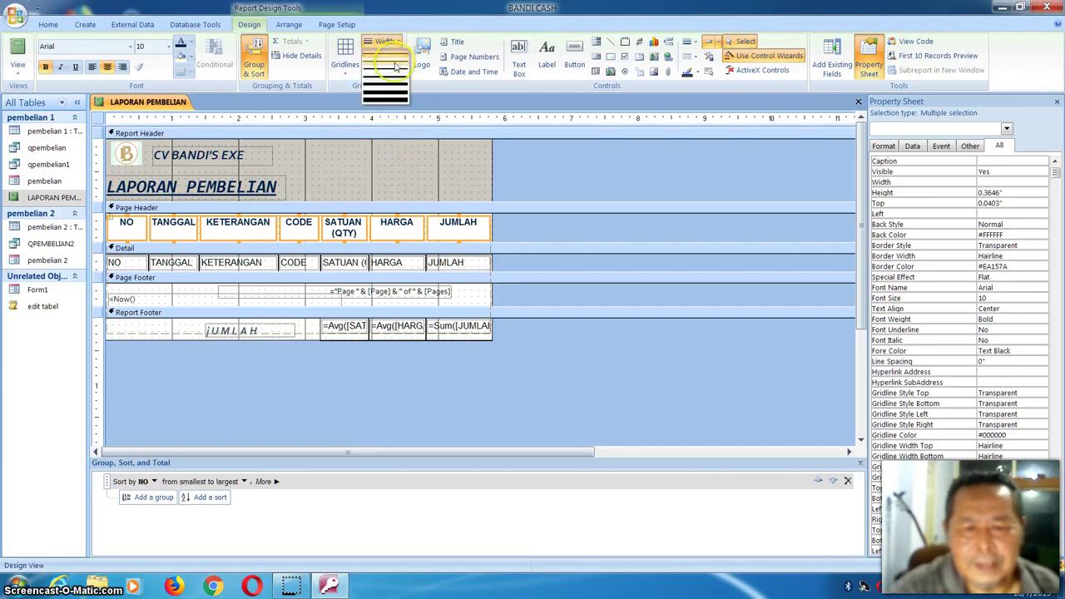
pyautogui.click(396, 80)
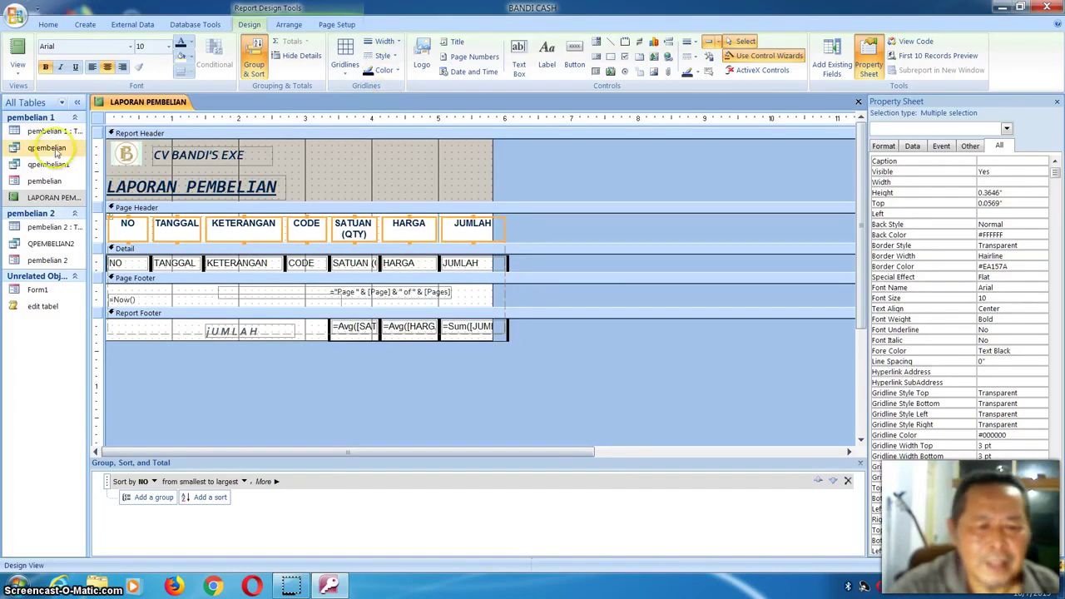
pyautogui.click(19, 52)
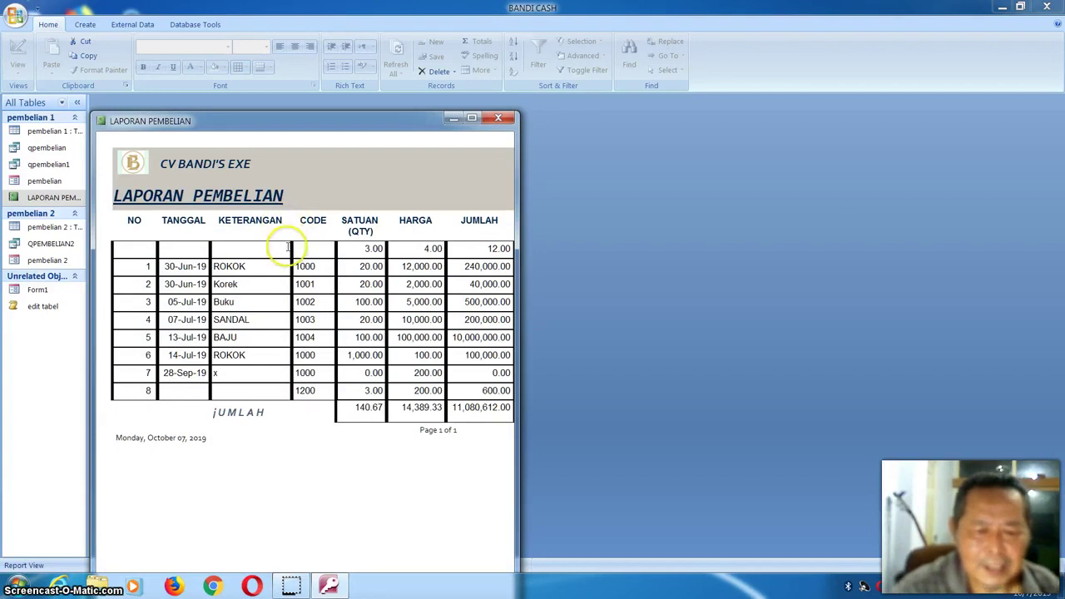
pyautogui.rightClick(308, 193)
pyautogui.click(321, 229)
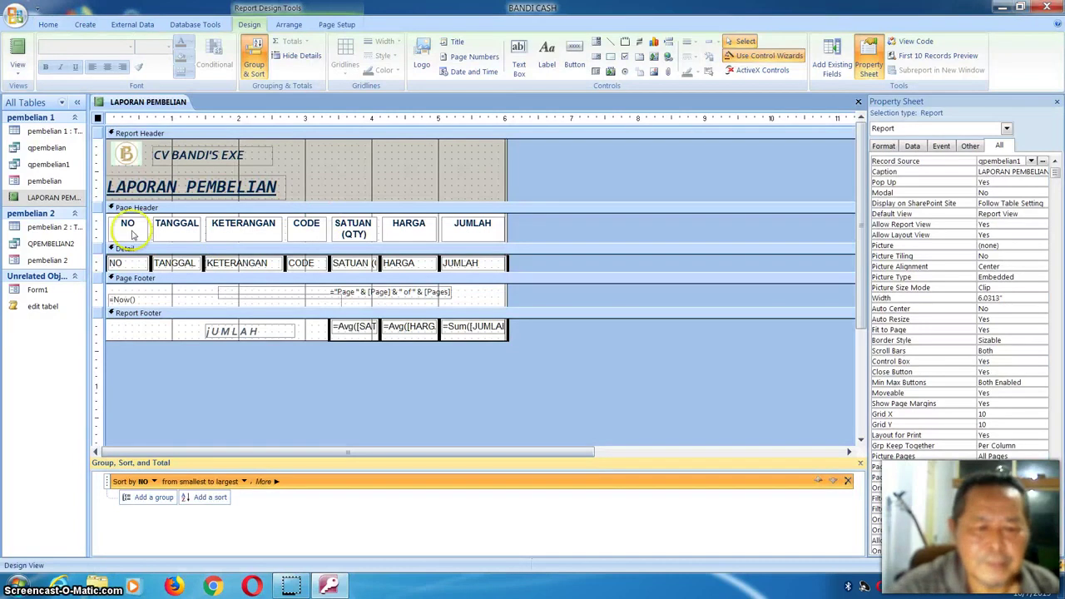
# Give the column heading row thick Both gridlines and switch to Report View.
pyautogui.click(127, 223)
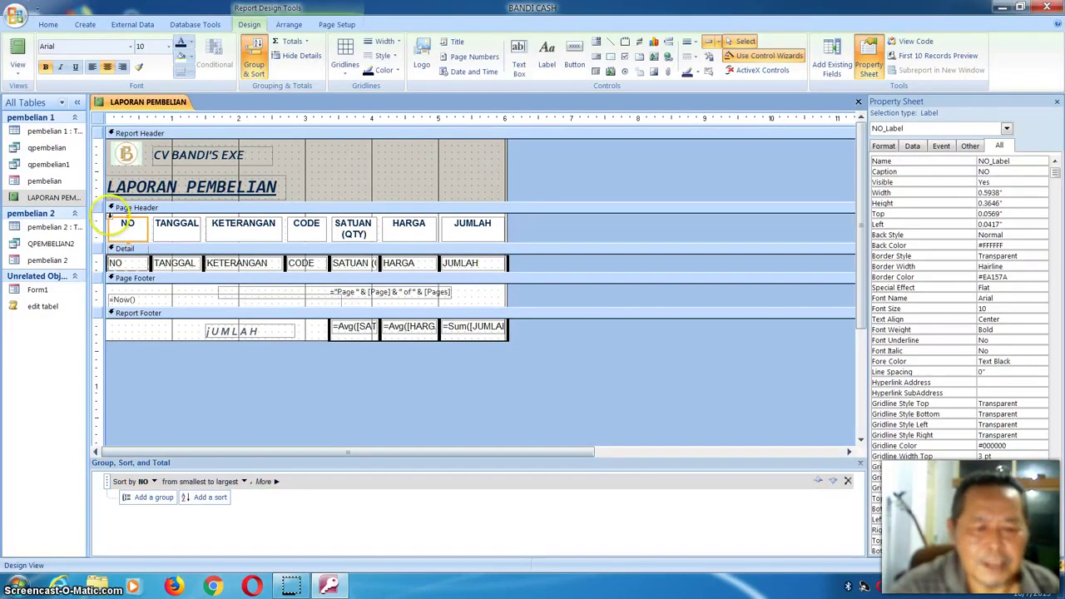
pyautogui.click(110, 216)
pyautogui.click(109, 229)
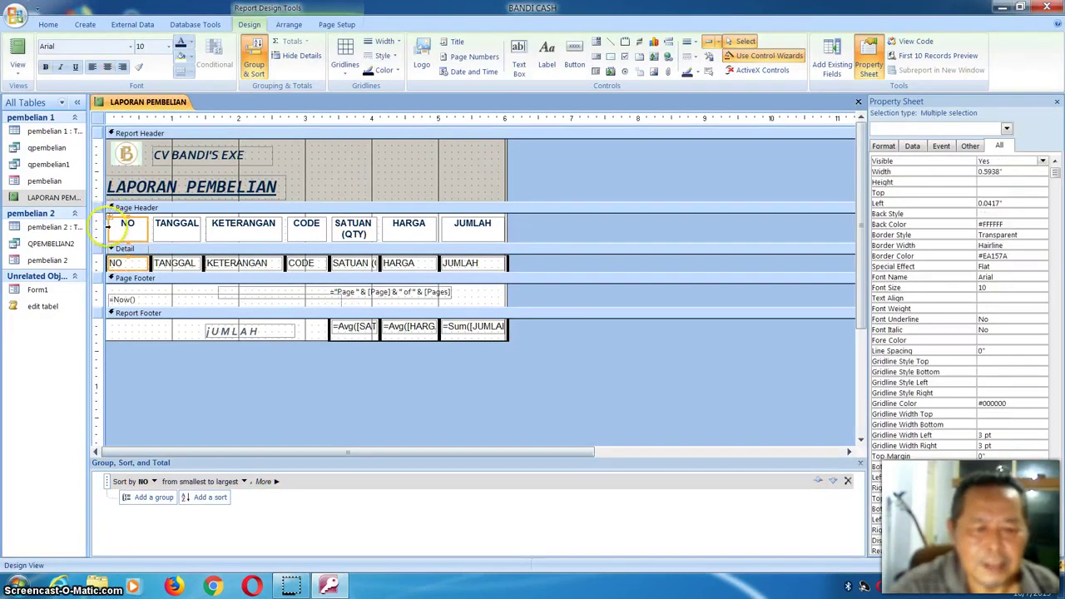
pyautogui.click(109, 224)
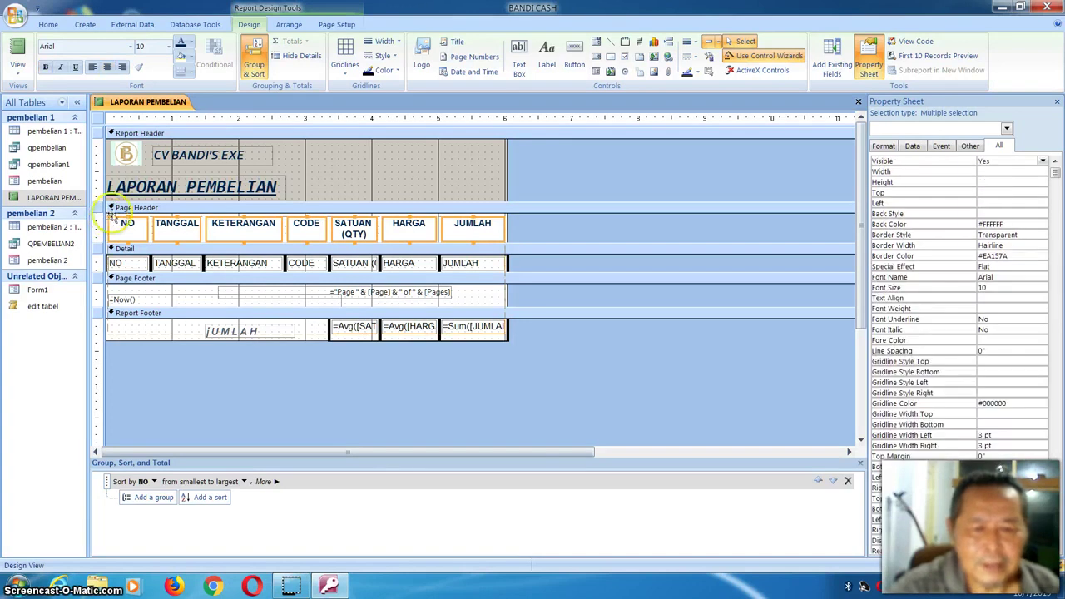
pyautogui.click(346, 73)
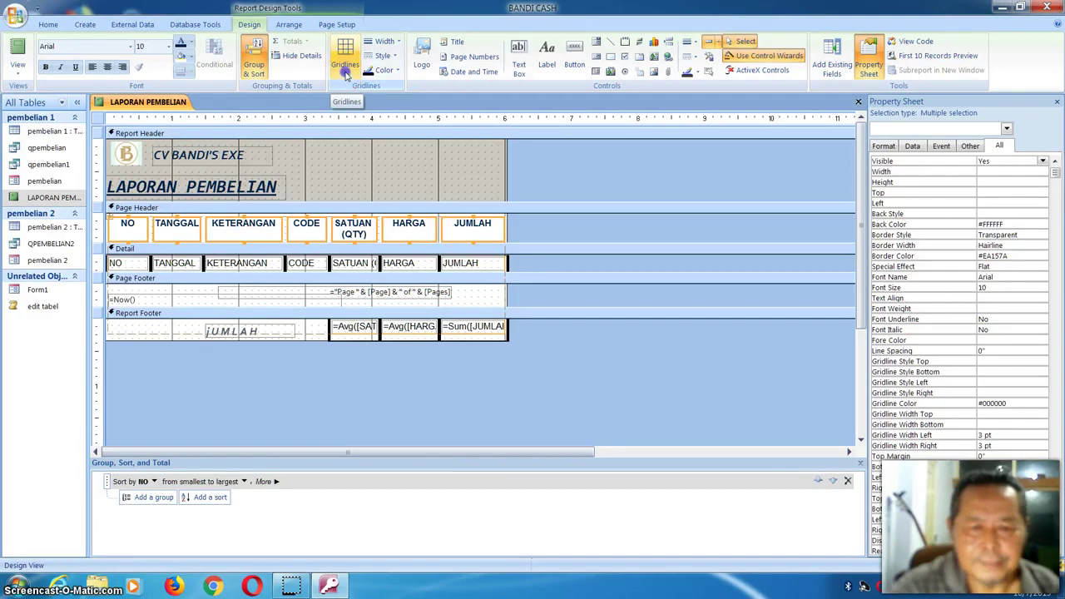
pyautogui.click(346, 97)
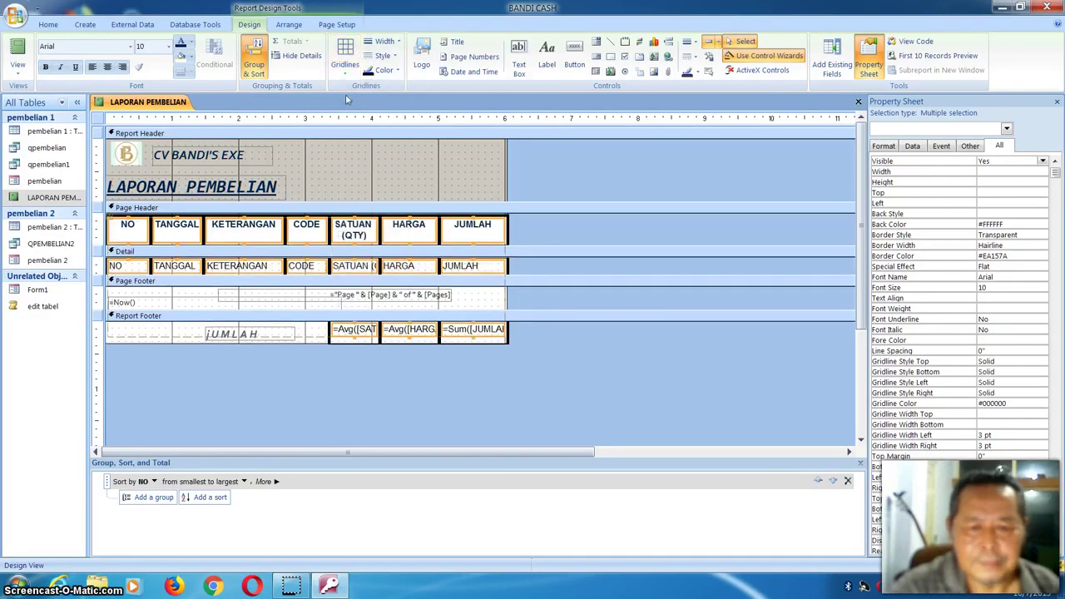
pyautogui.click(398, 45)
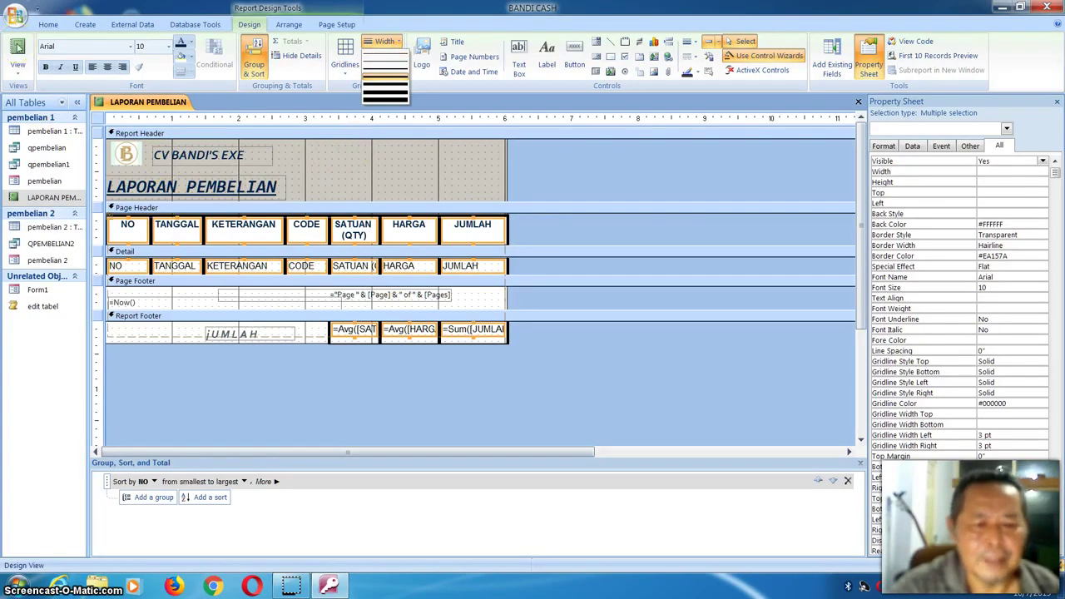
pyautogui.click(17, 48)
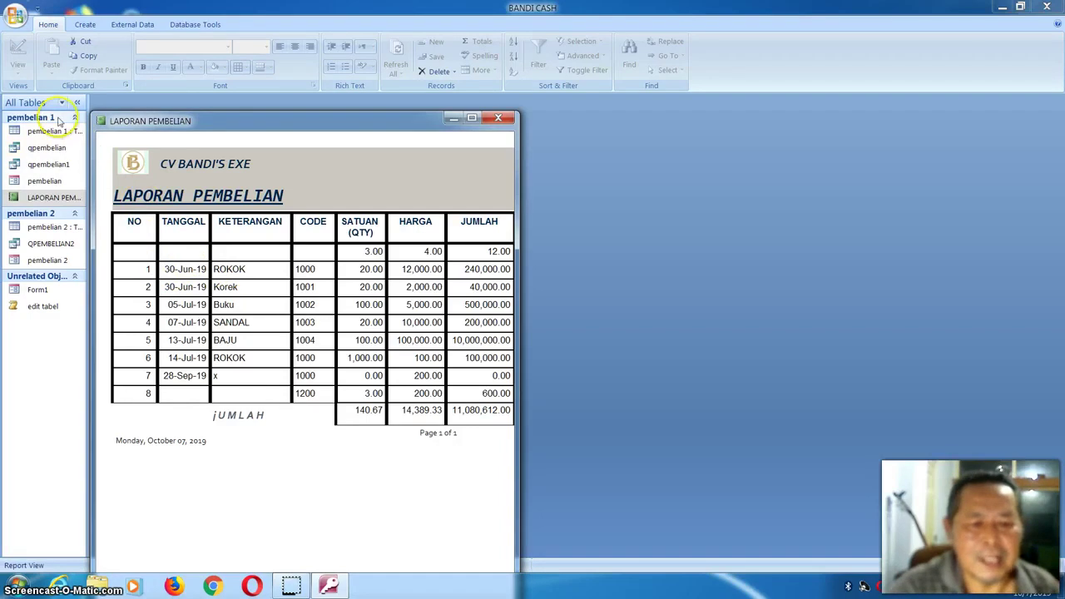
# Return to Design View and select every heading, field and total in the report table.
pyautogui.rightClick(271, 165)
pyautogui.click(287, 204)
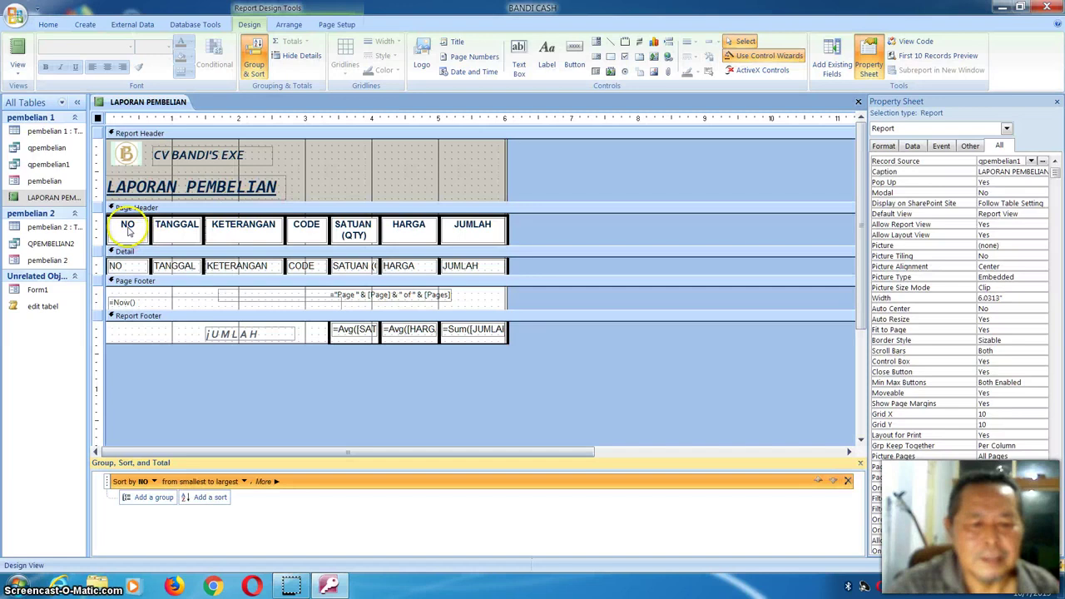
pyautogui.click(125, 226)
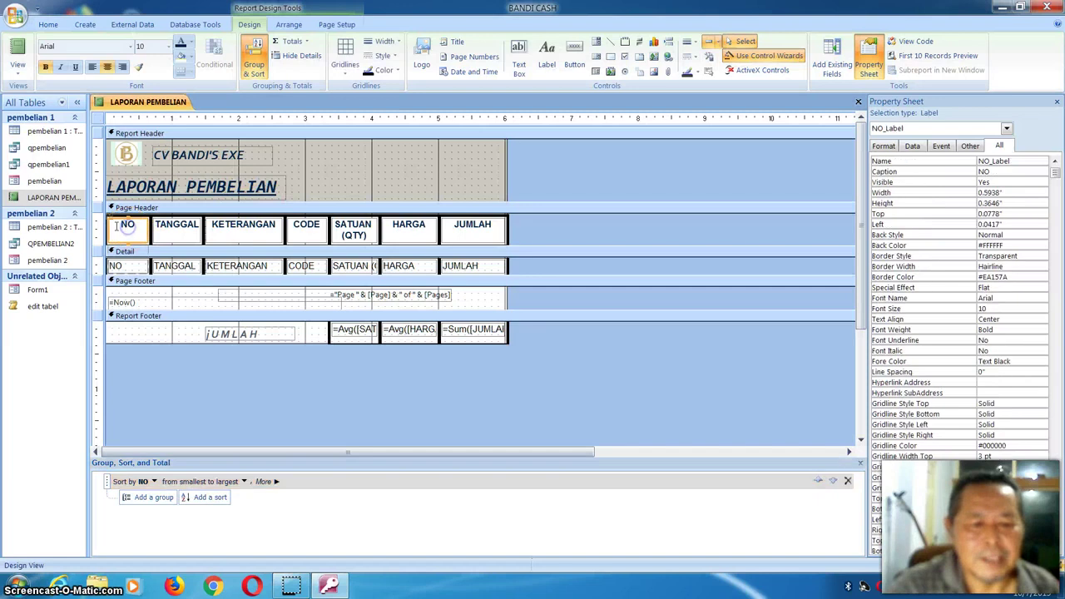
pyautogui.click(108, 223)
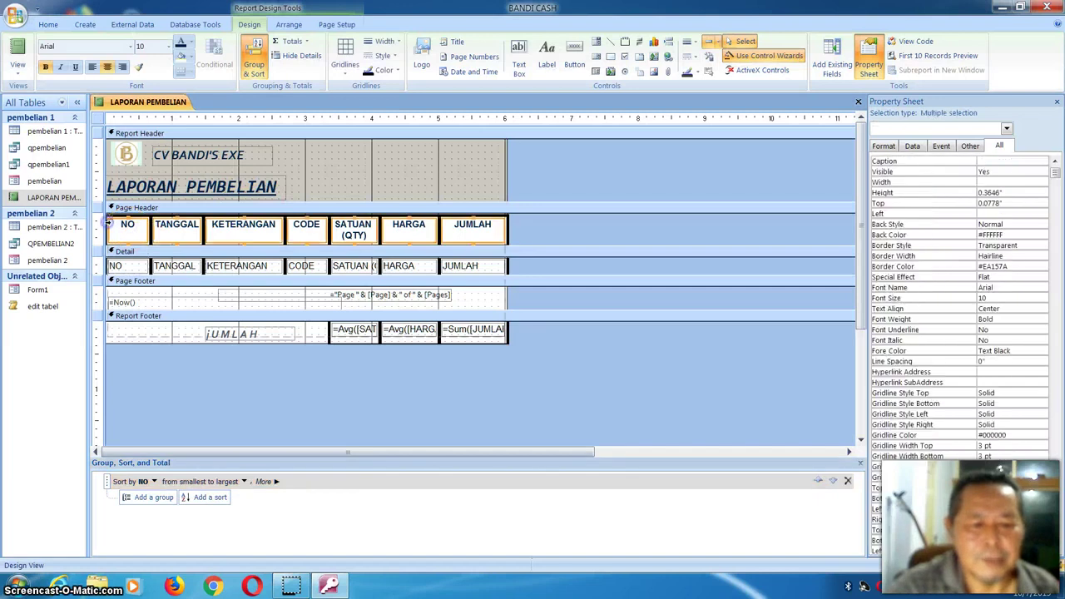
pyautogui.click(110, 221)
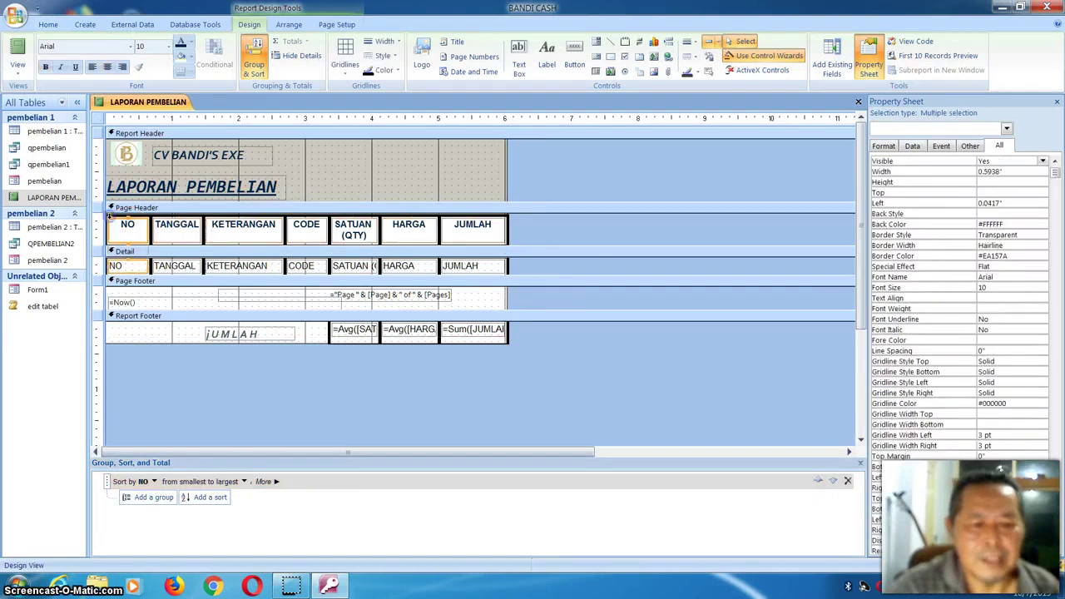
pyautogui.click(111, 223)
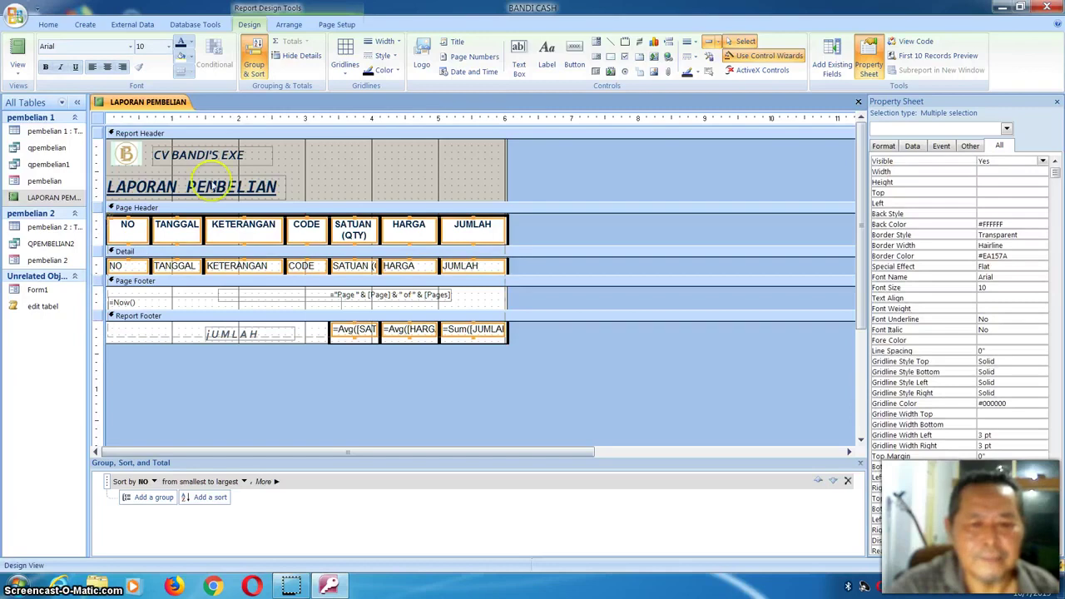
# Set the table gridlines to None, Hairline width and dark blue colour #1F497D.
pyautogui.click(345, 67)
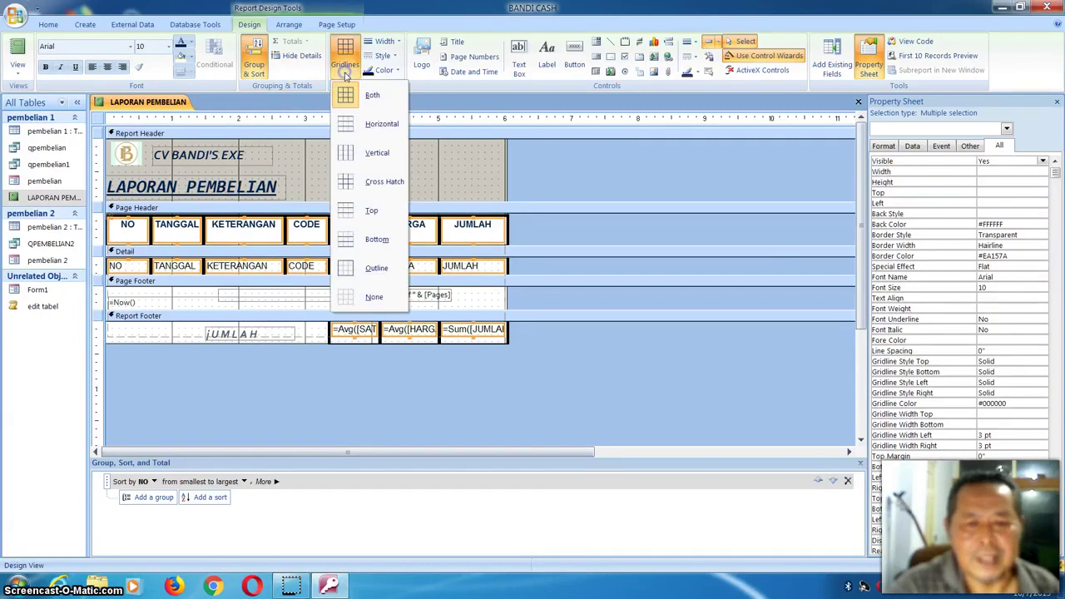
pyautogui.click(346, 95)
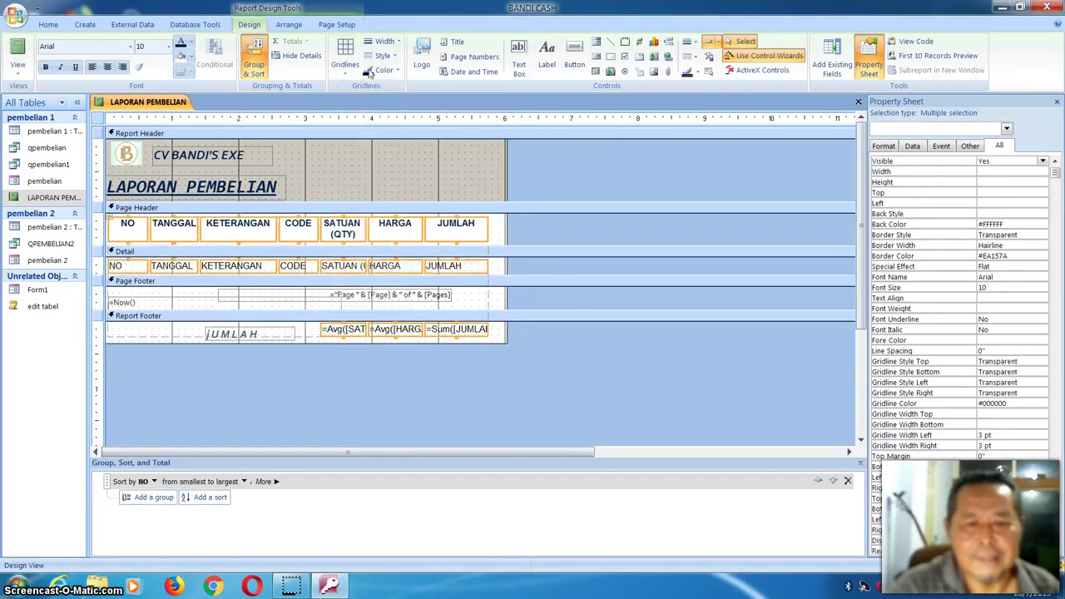
pyautogui.click(401, 42)
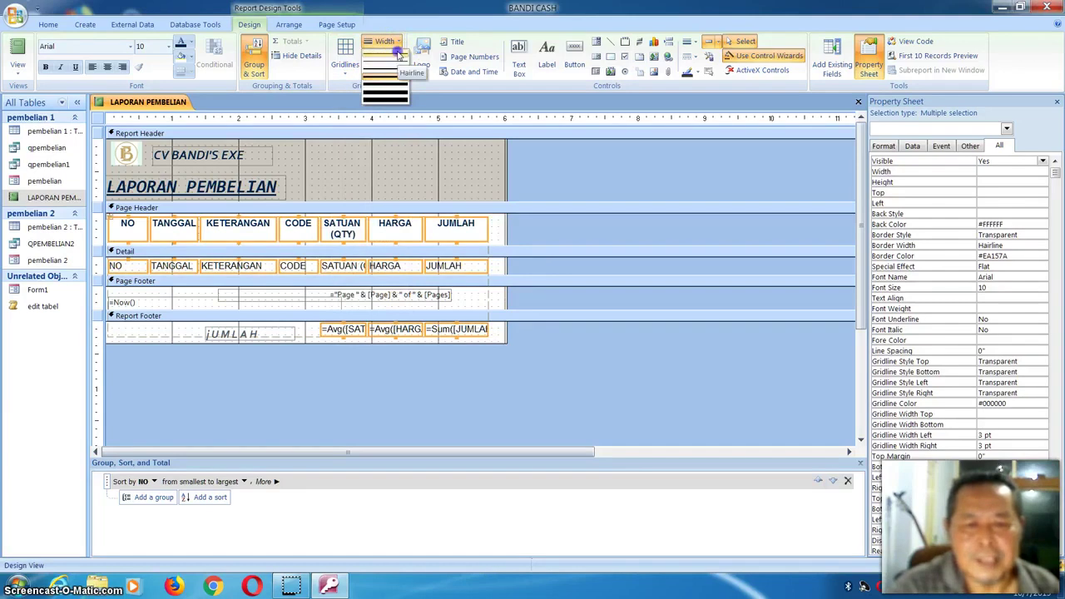
pyautogui.click(398, 55)
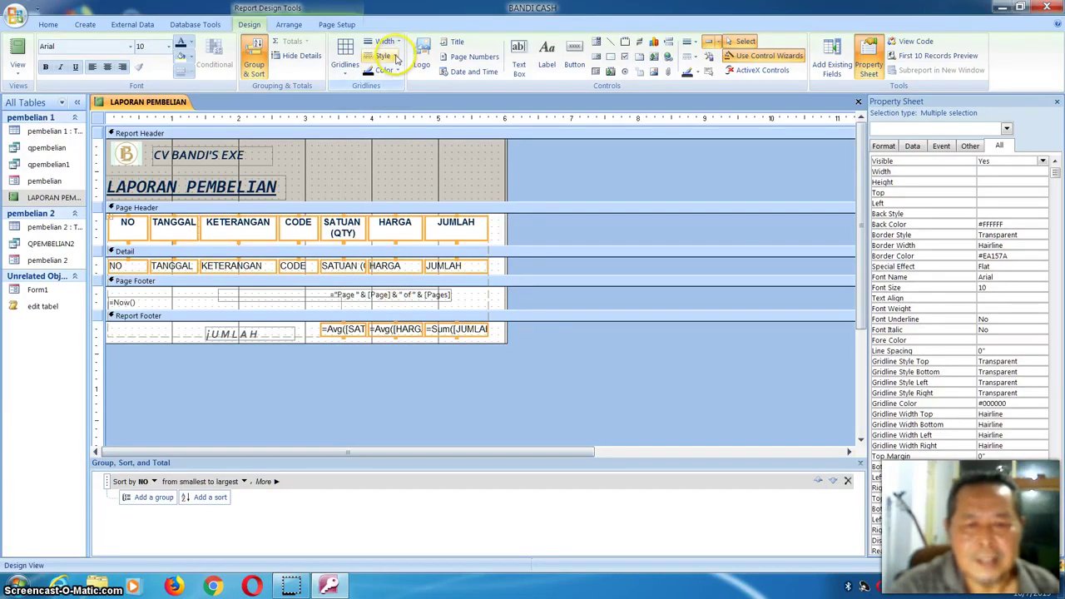
pyautogui.click(397, 56)
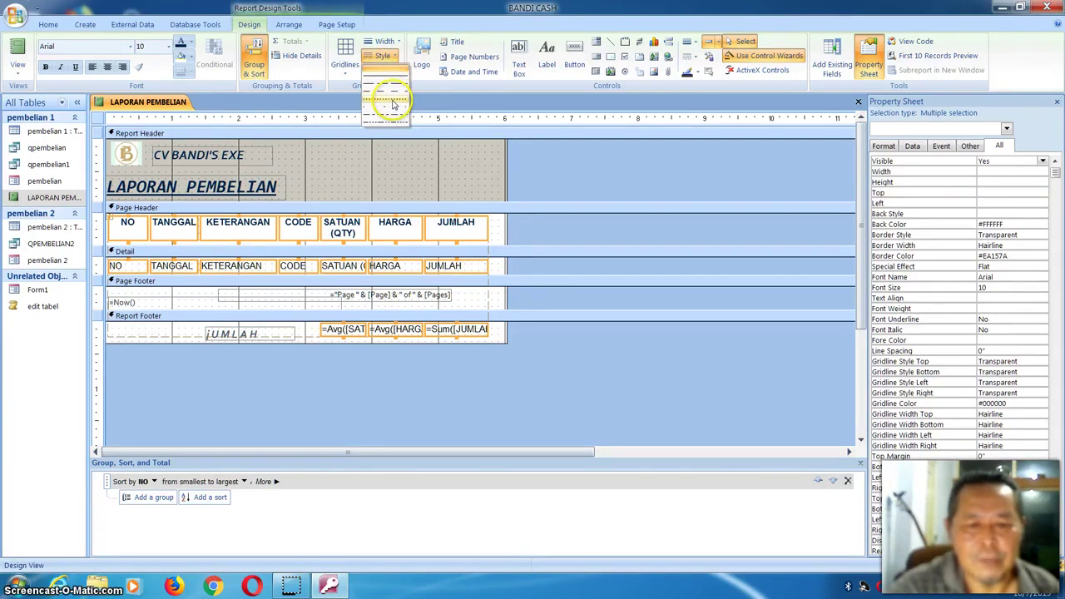
pyautogui.click(391, 41)
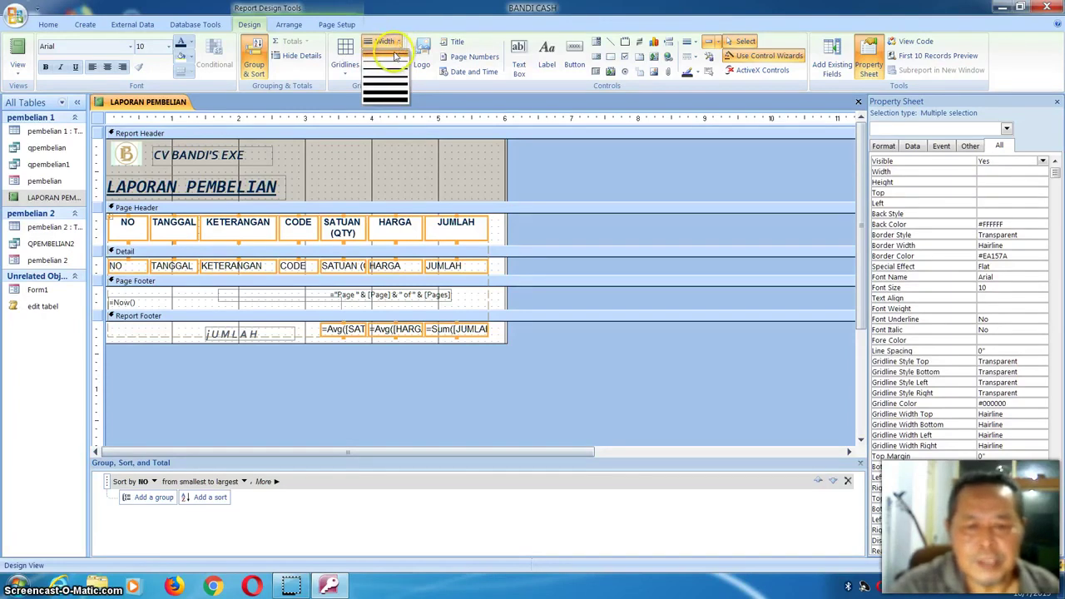
pyautogui.click(396, 54)
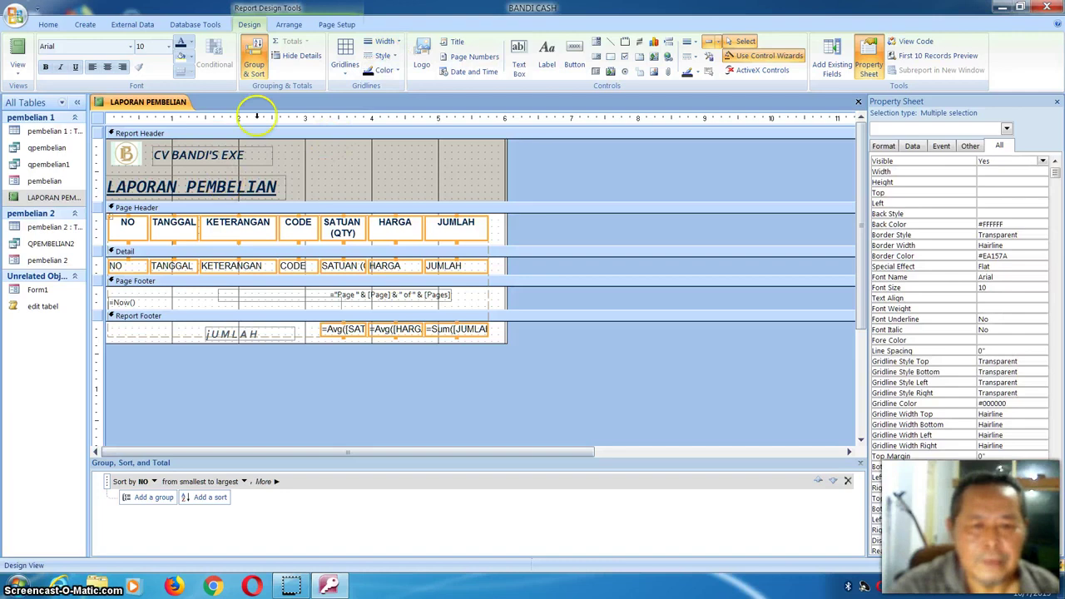
pyautogui.click(399, 72)
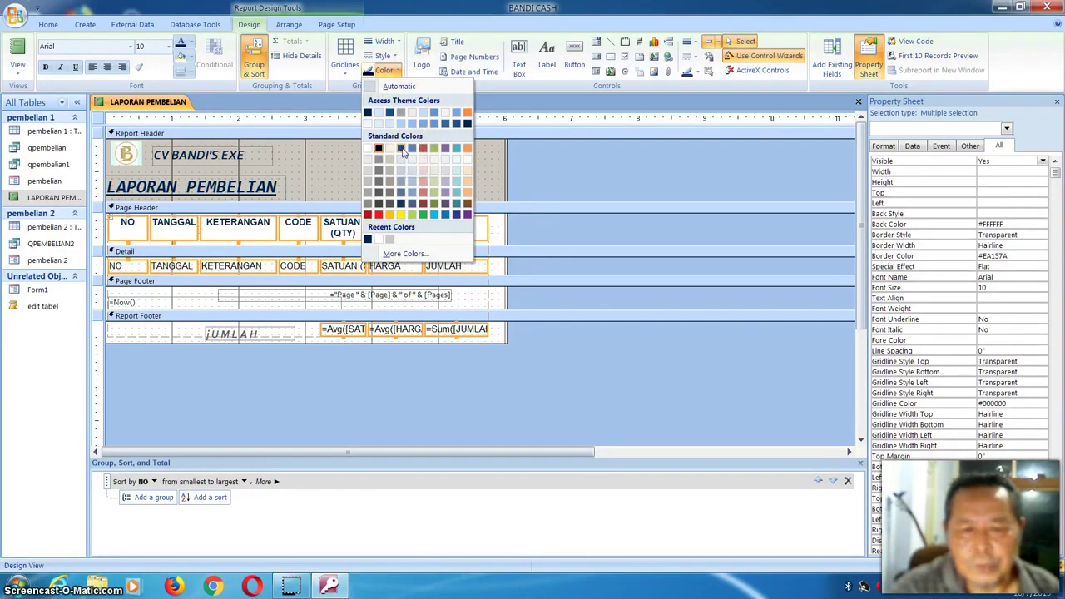
pyautogui.click(402, 149)
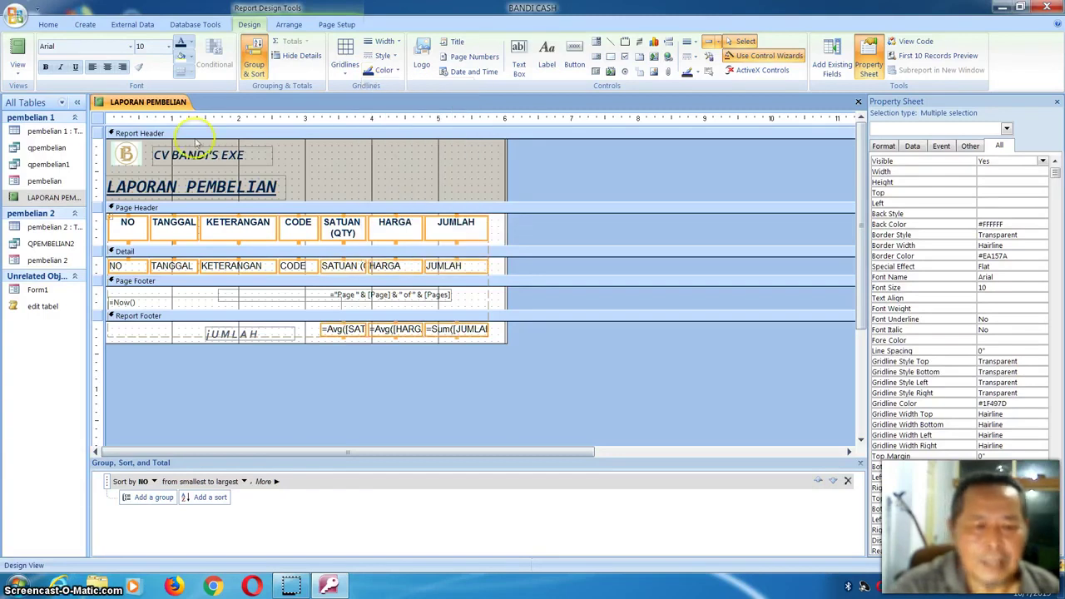
# Preview the report in Report View, return to Design View, and select all table controls.
pyautogui.click(18, 53)
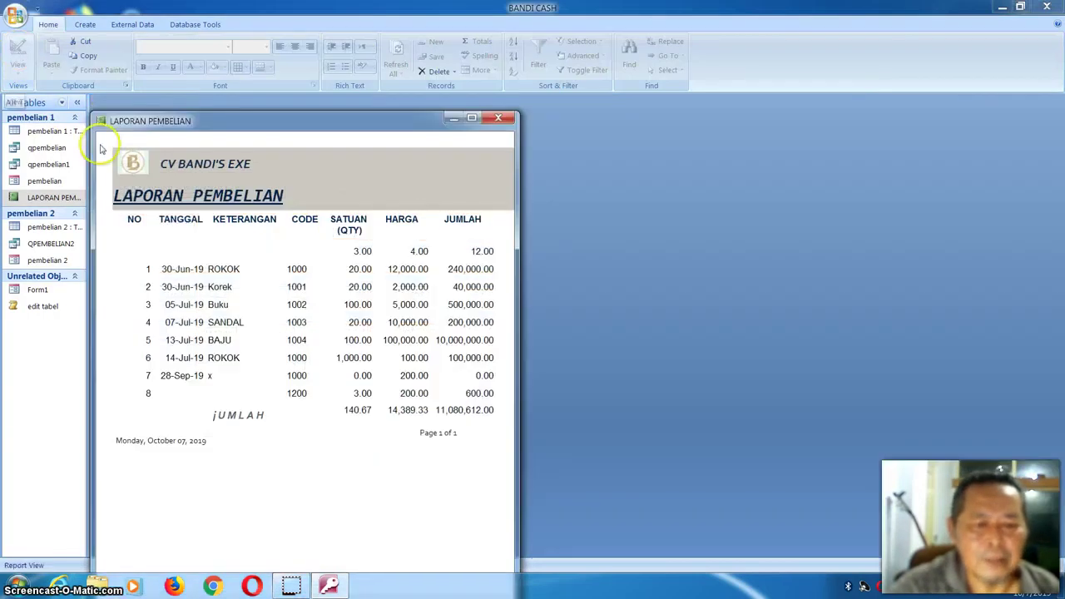
pyautogui.rightClick(162, 164)
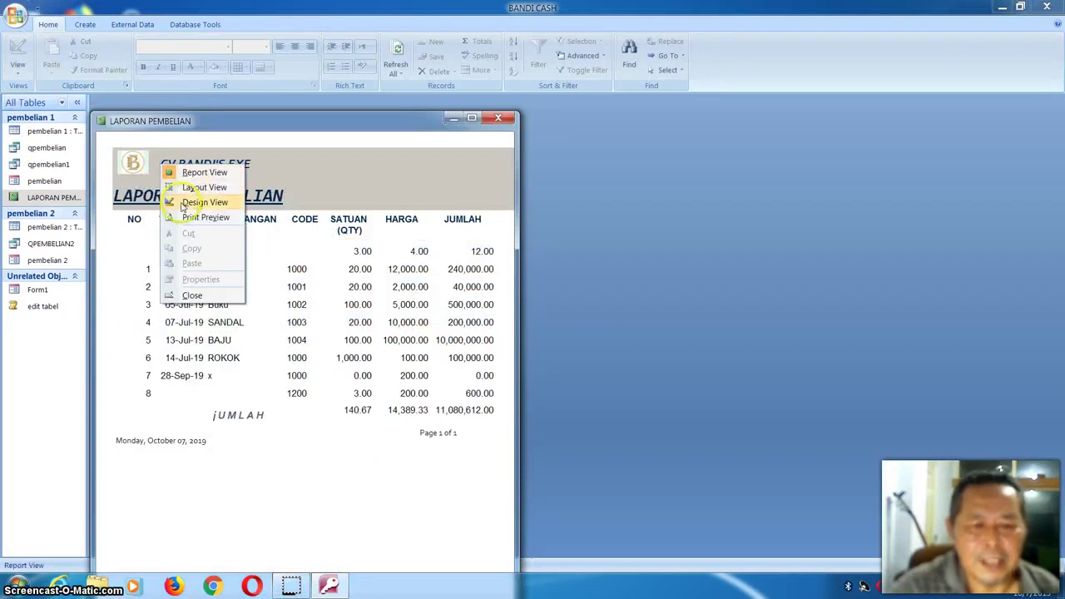
pyautogui.click(180, 202)
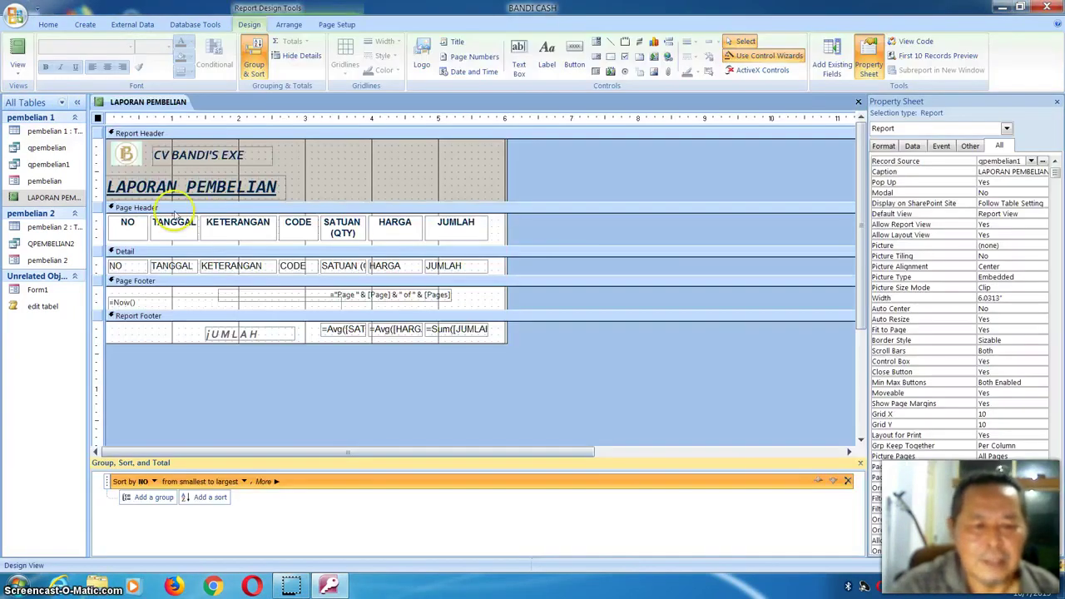
pyautogui.click(123, 225)
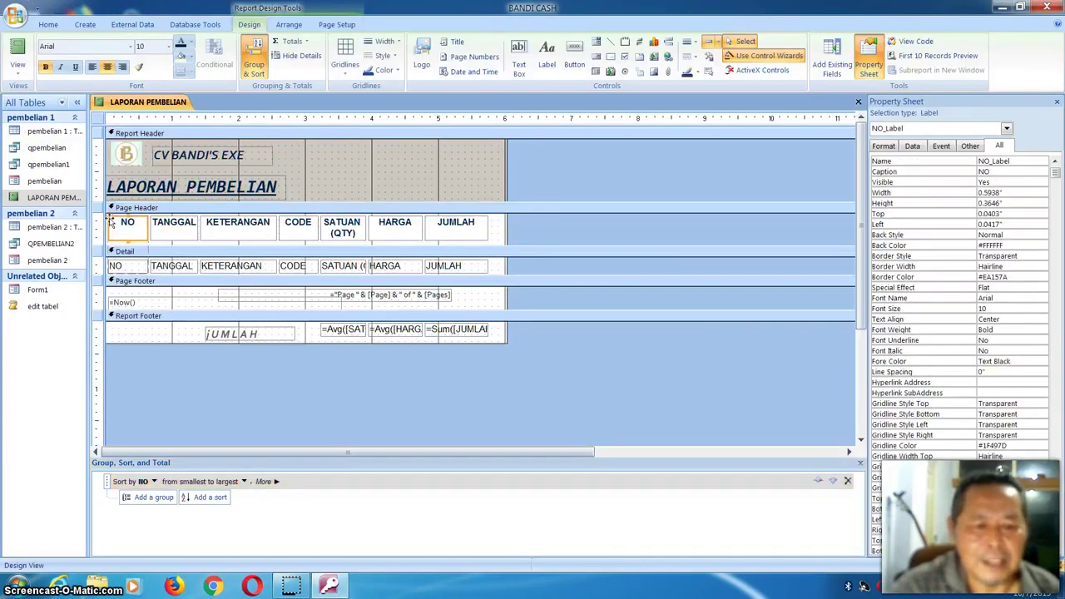
pyautogui.click(109, 222)
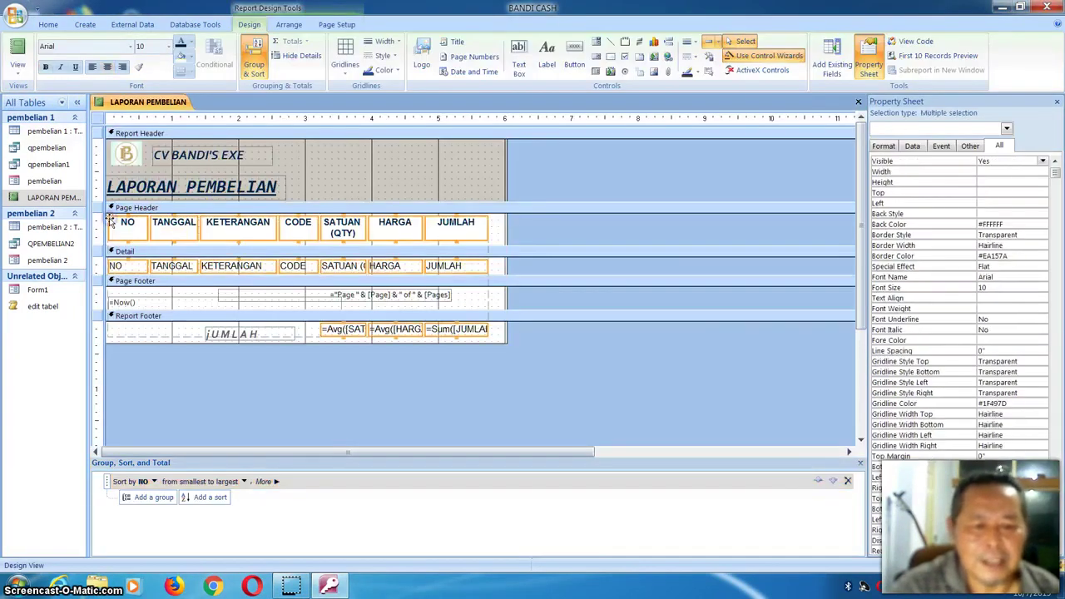
pyautogui.click(345, 63)
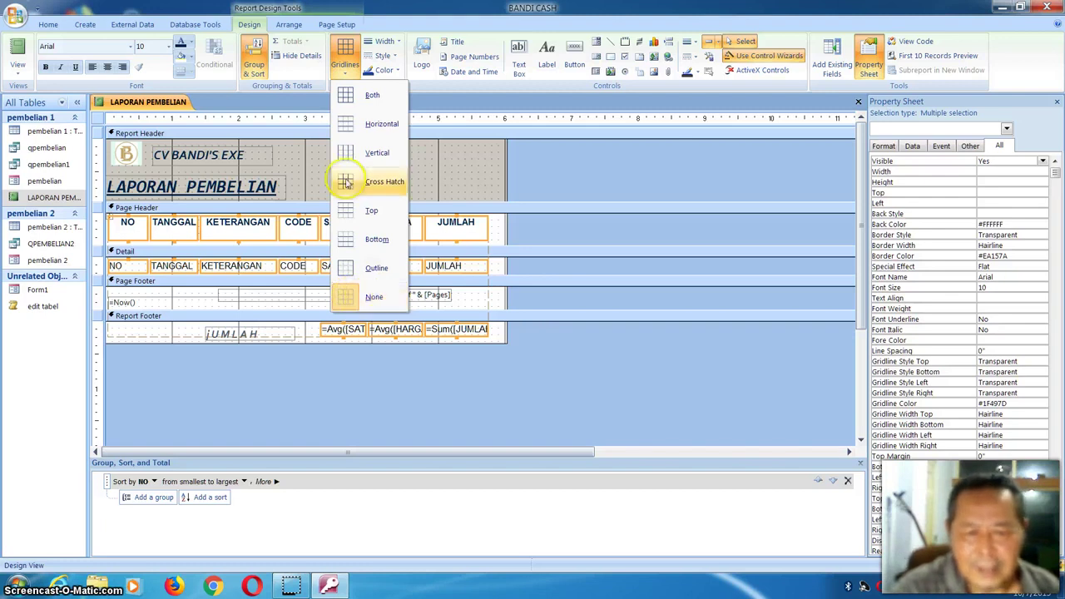
# Apply Both gridlines to every table cell and view the report in Report View.
pyautogui.click(343, 99)
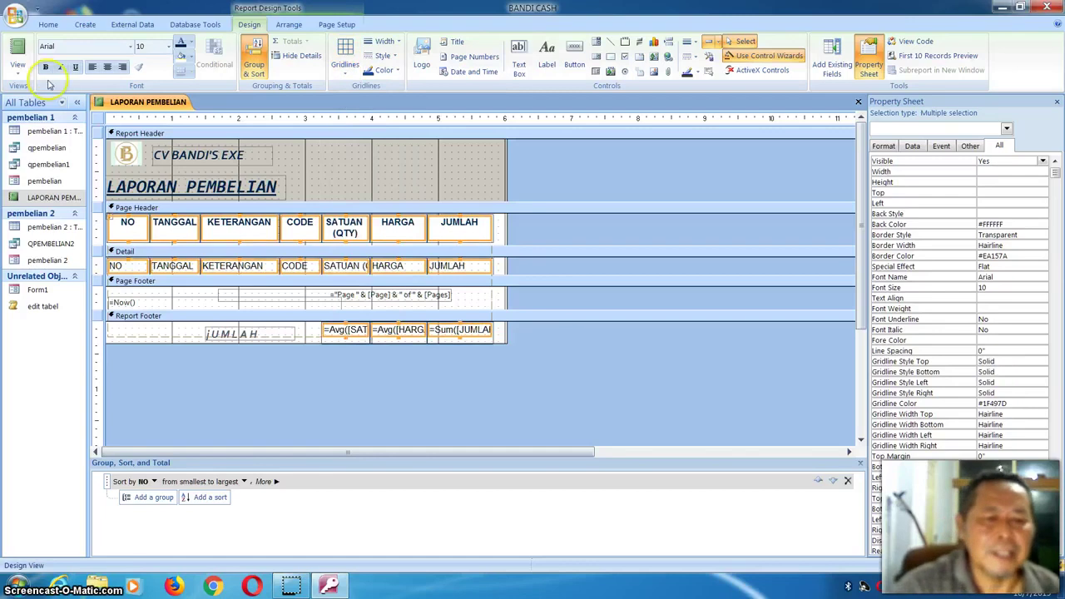
pyautogui.click(19, 48)
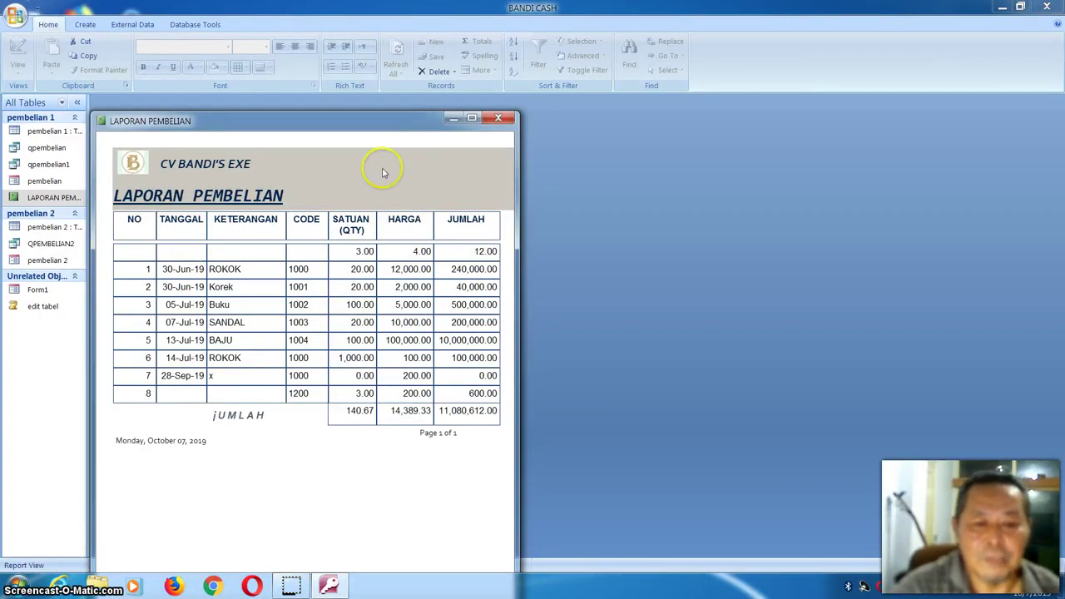
pyautogui.click(403, 178)
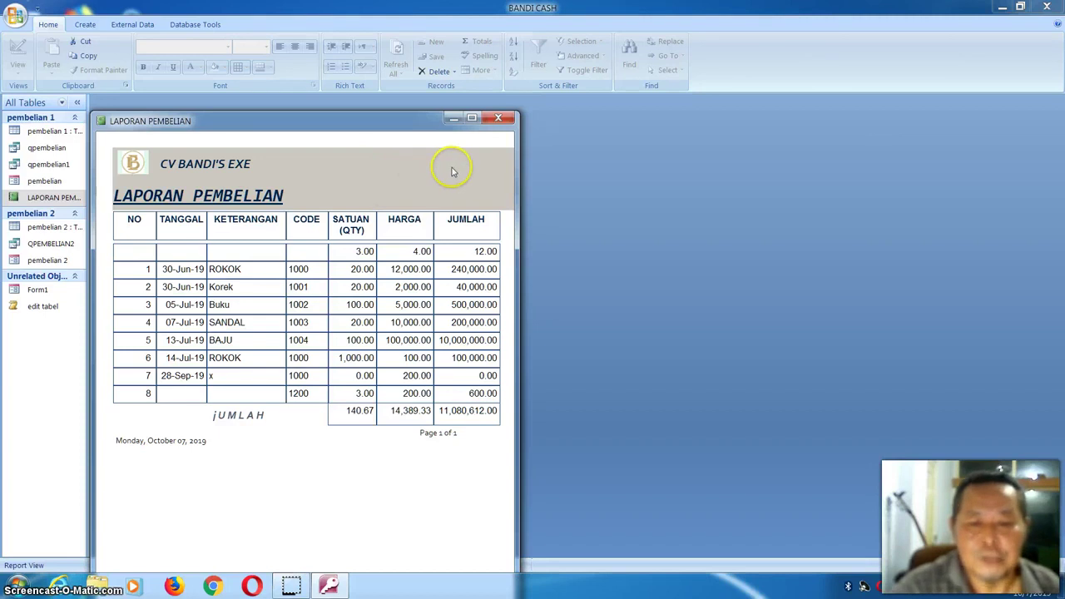